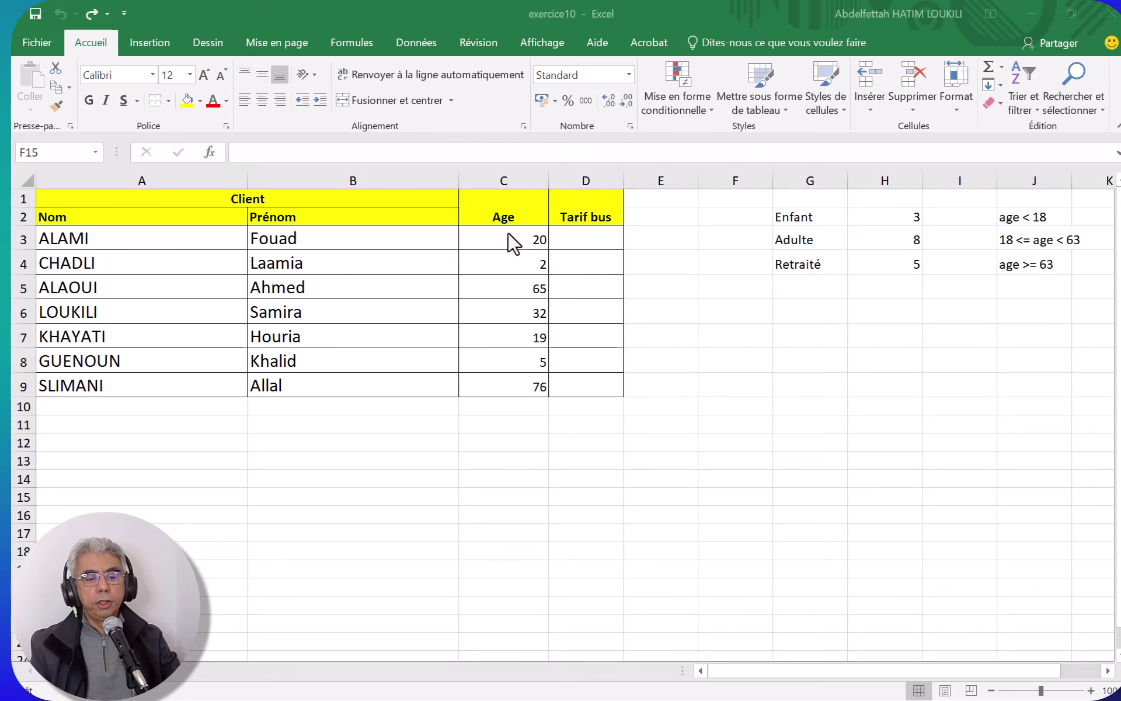
Step: Insert the SI function into cell D3 of the Tarif bus column, choosing it from the Tous function category
left_click(596, 245)
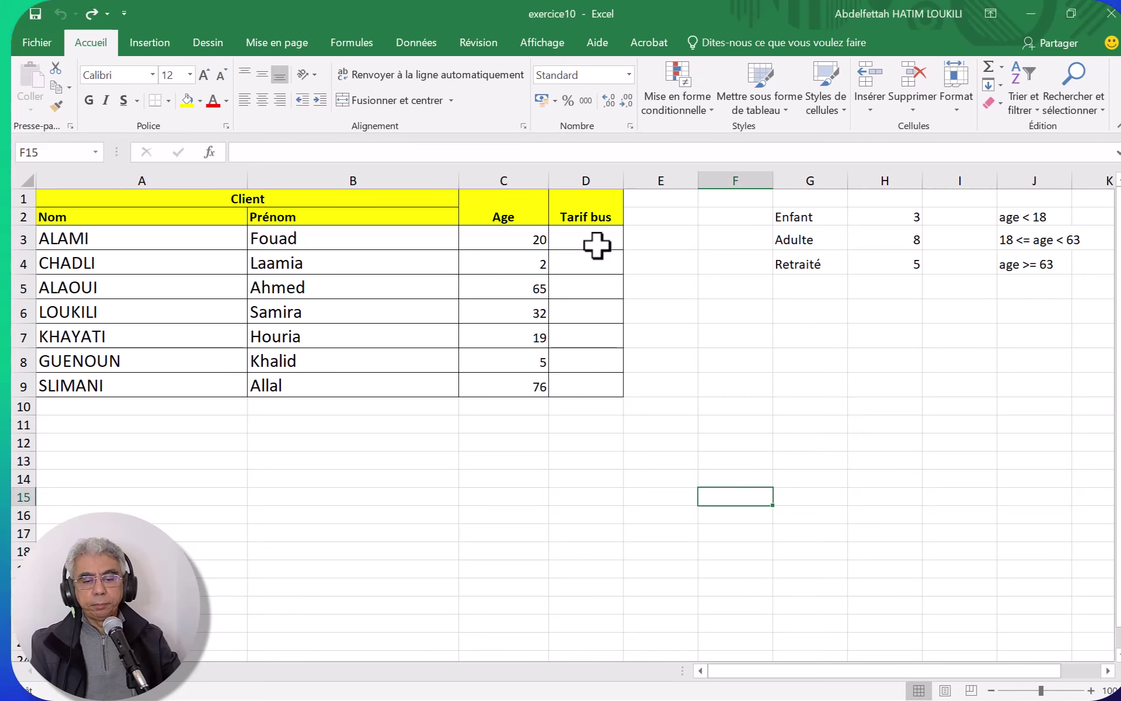
left_click(594, 239)
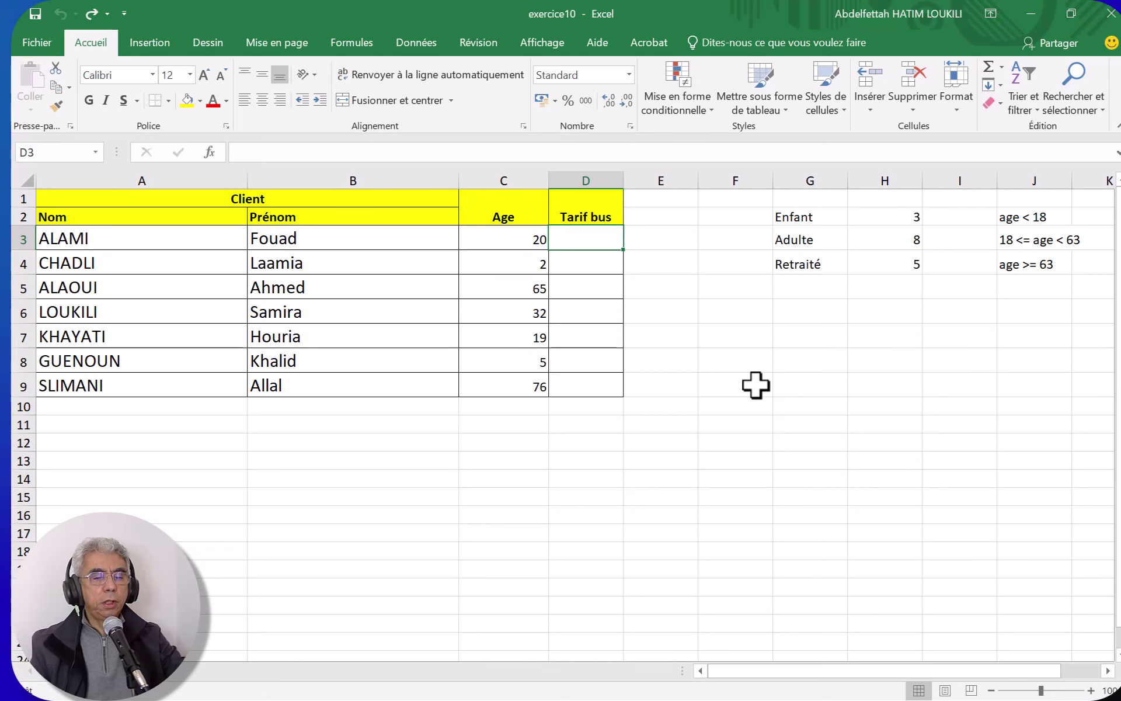
left_click(211, 154)
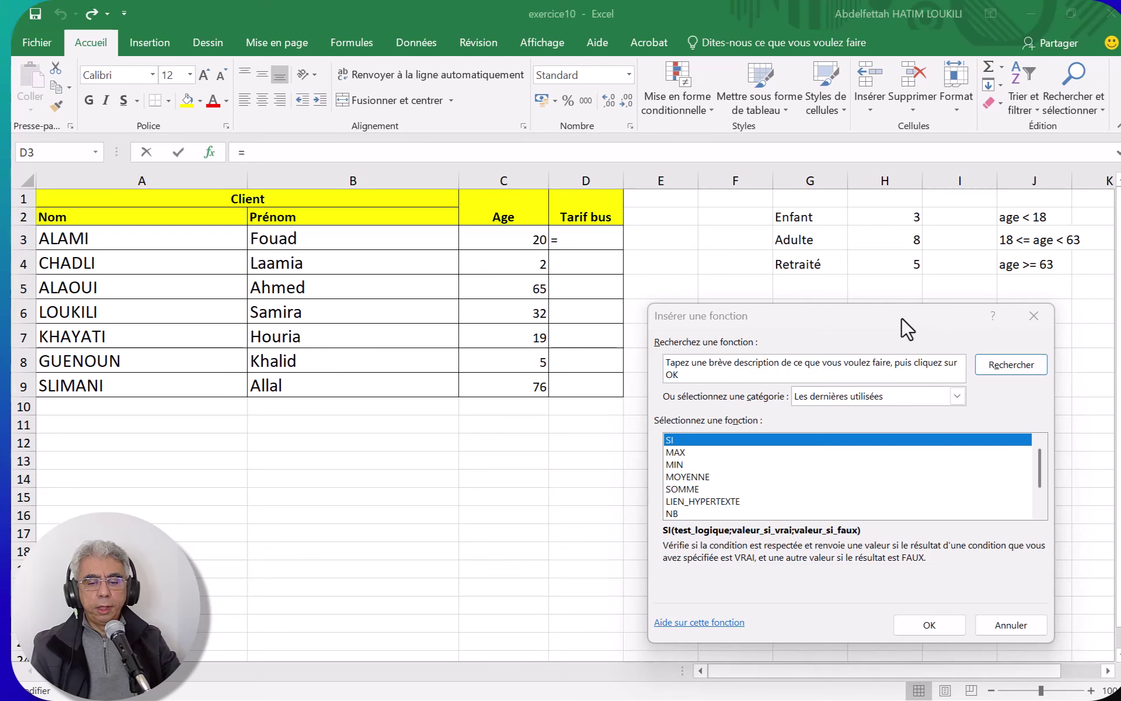
left_click_drag(896, 329, 907, 297)
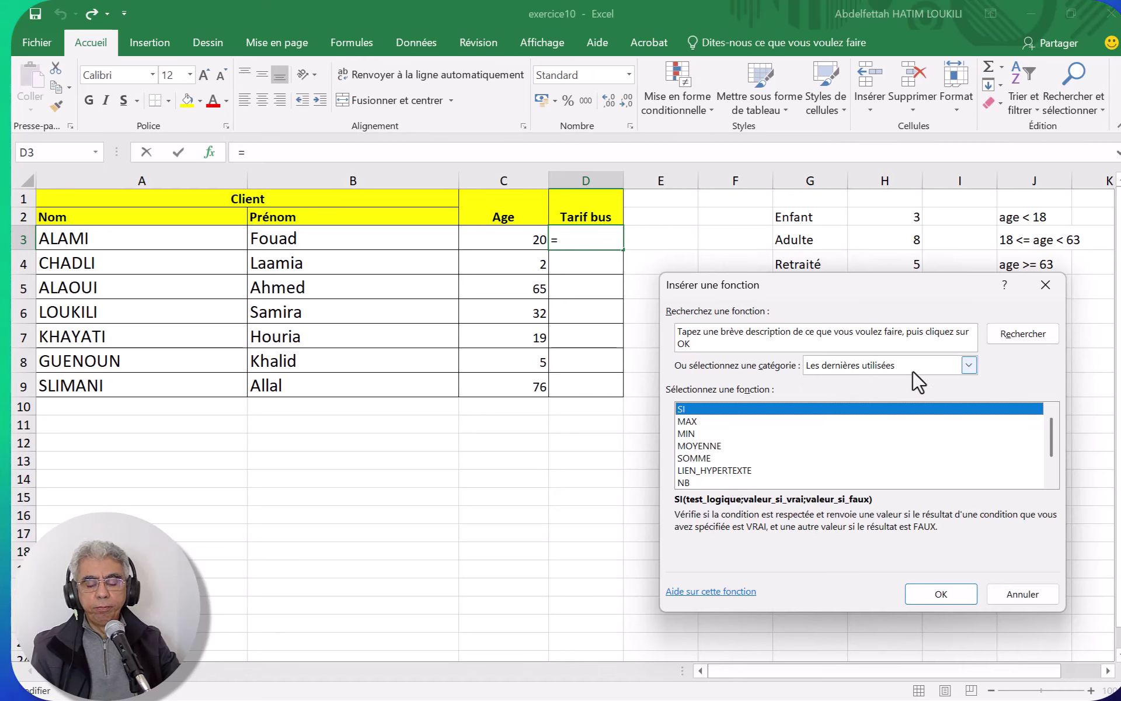
left_click(968, 366)
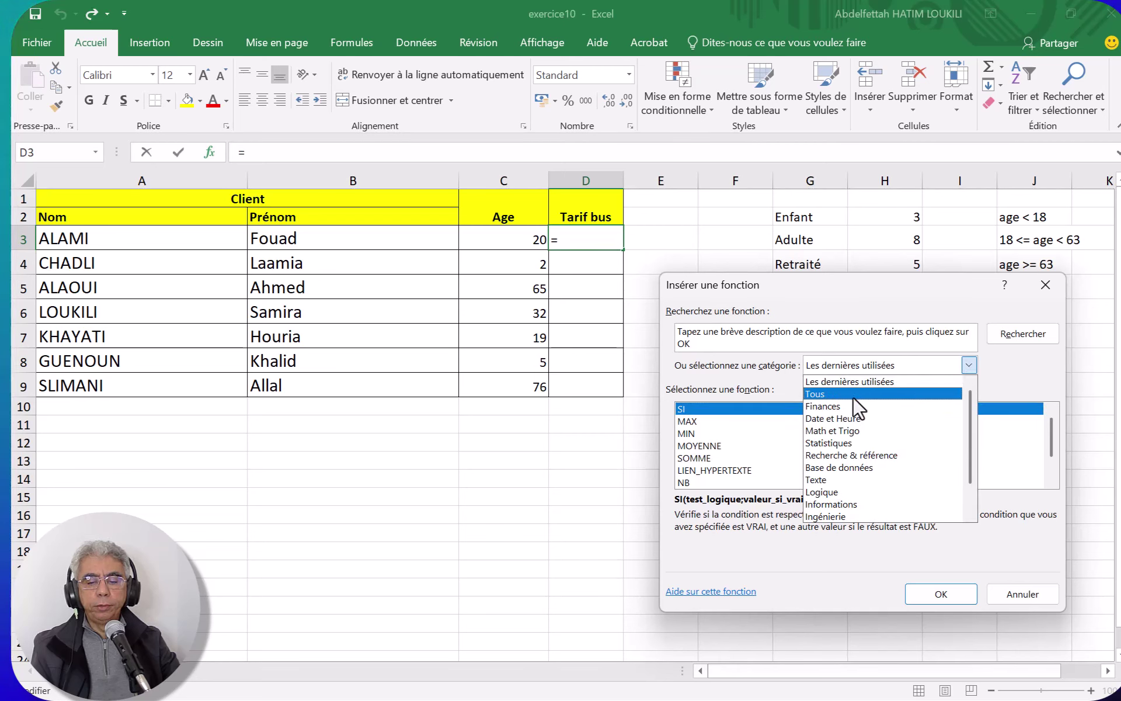
left_click(837, 393)
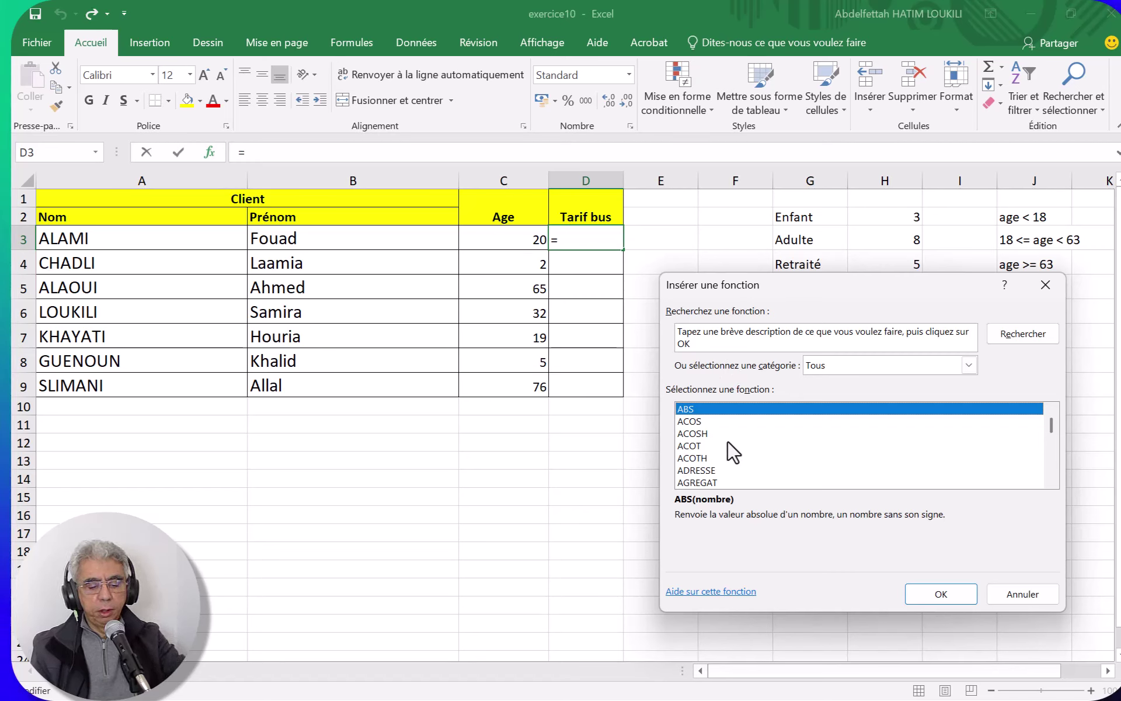
key("s")
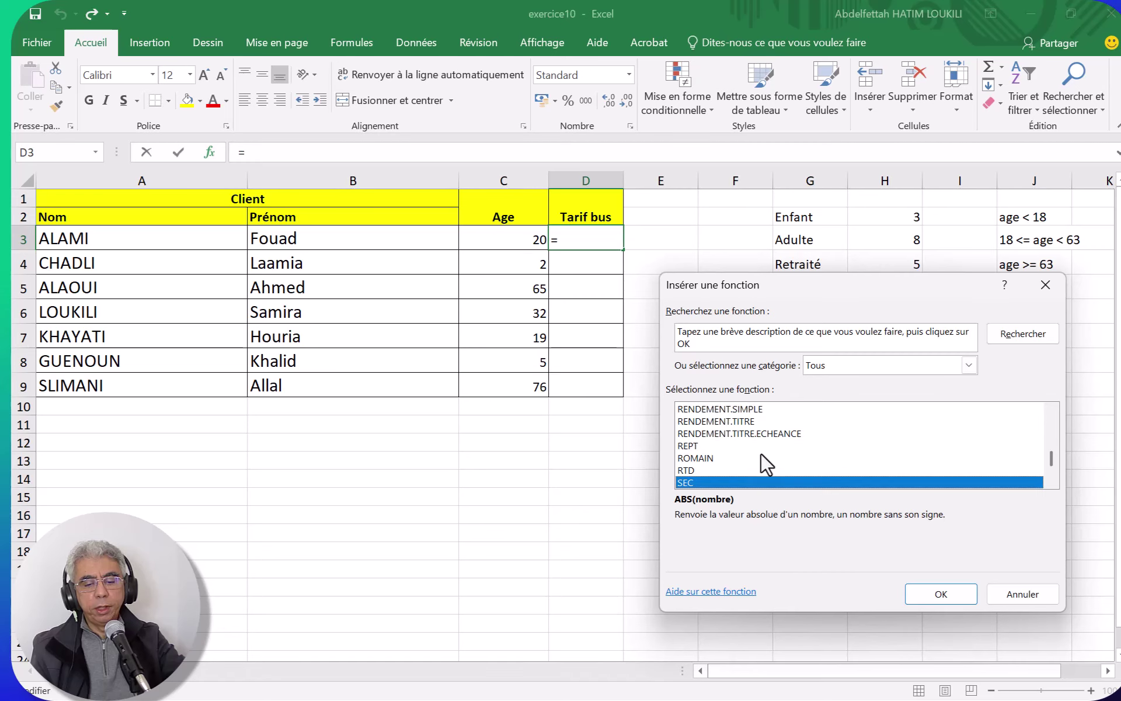
scroll(765, 464, "down", 1)
scroll(764, 463, "down", 2)
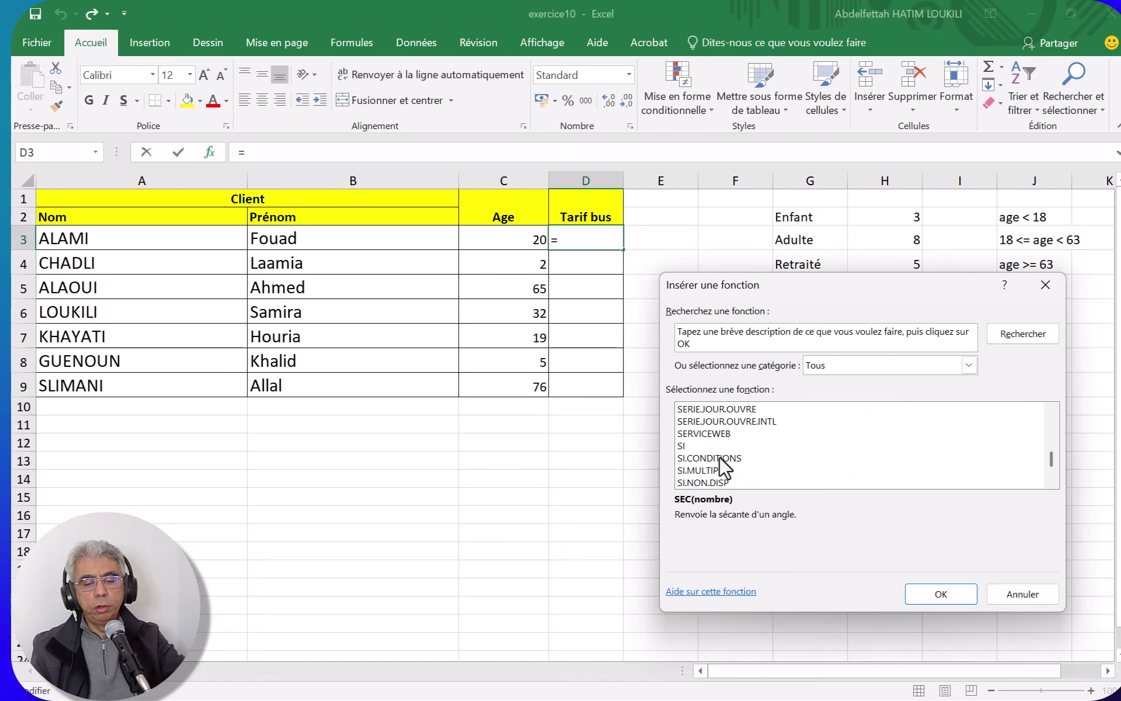
left_click(684, 446)
left_click(934, 596)
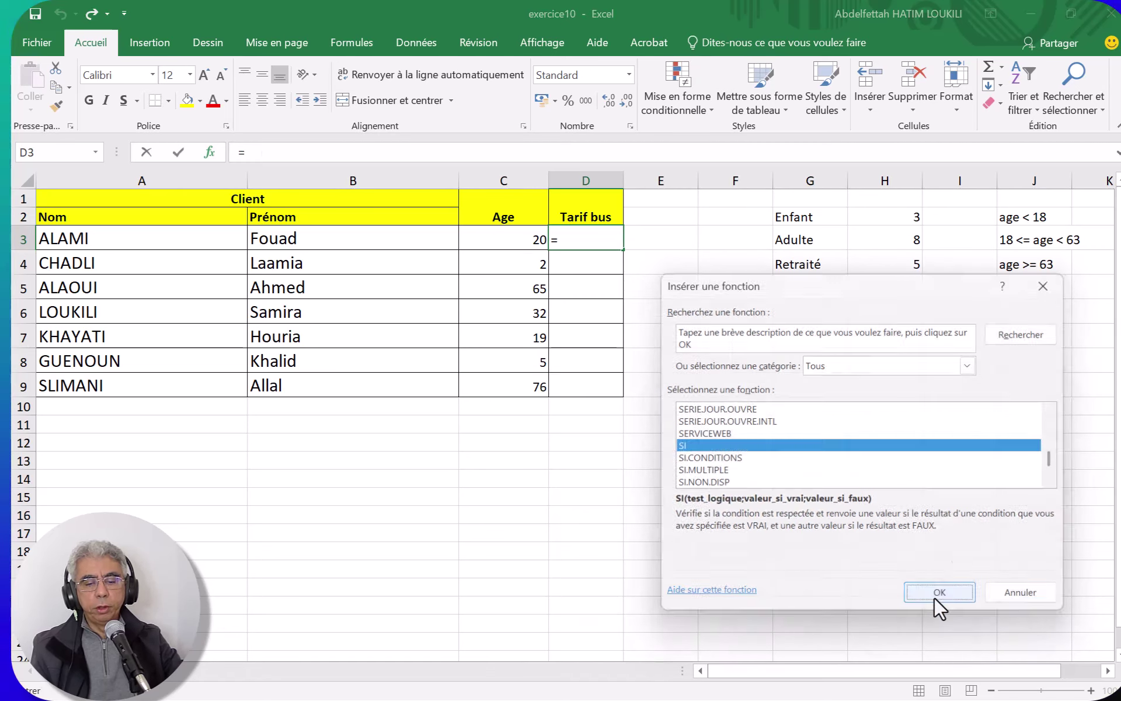
Step: Set the SI function's logical test to C3<18, keeping the age and fare cells uncovered by the dialog
left_click_drag(786, 321, 665, 424)
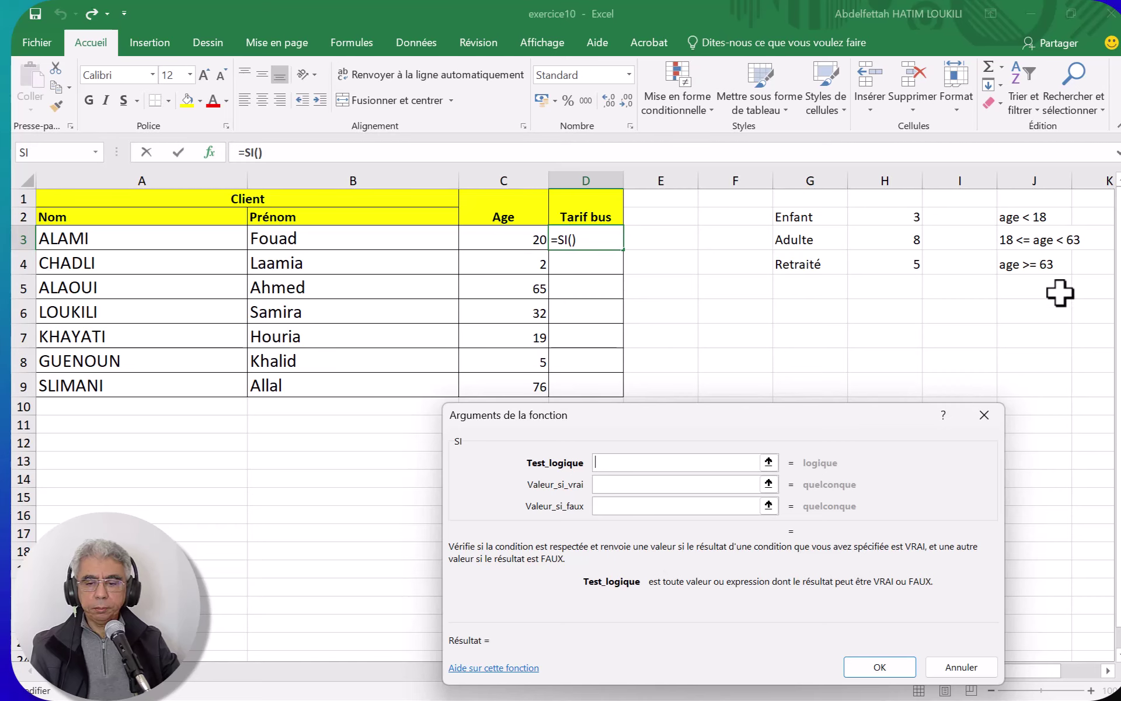
left_click_drag(881, 424, 942, 393)
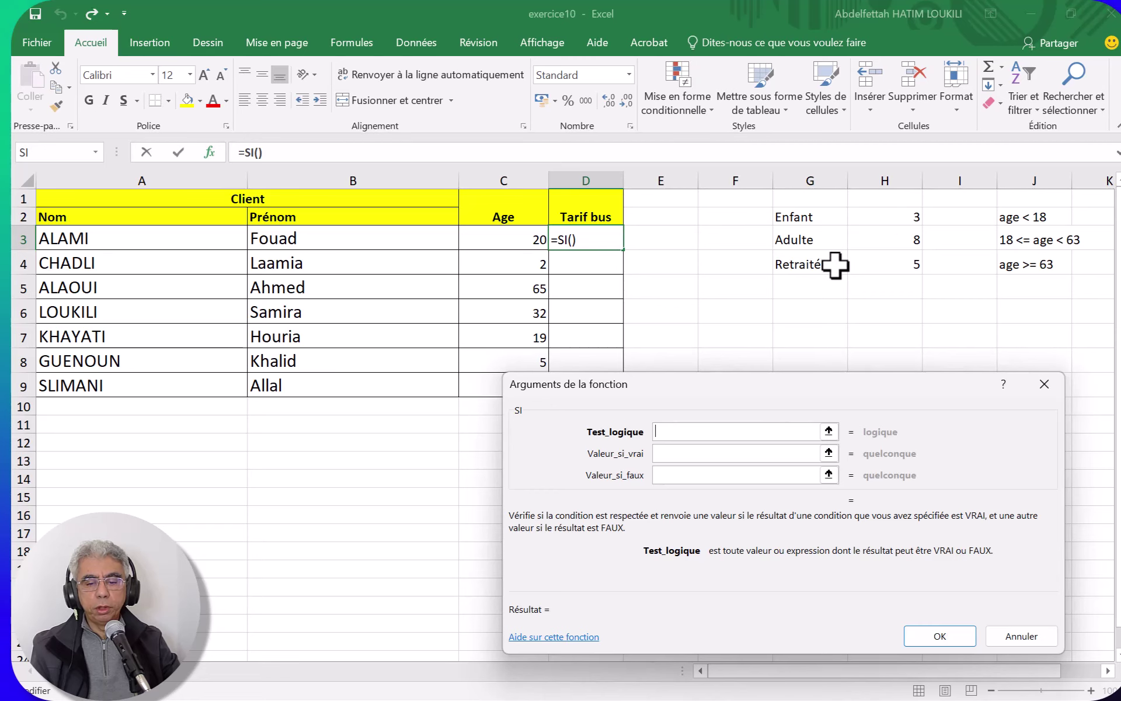
left_click_drag(747, 387, 767, 385)
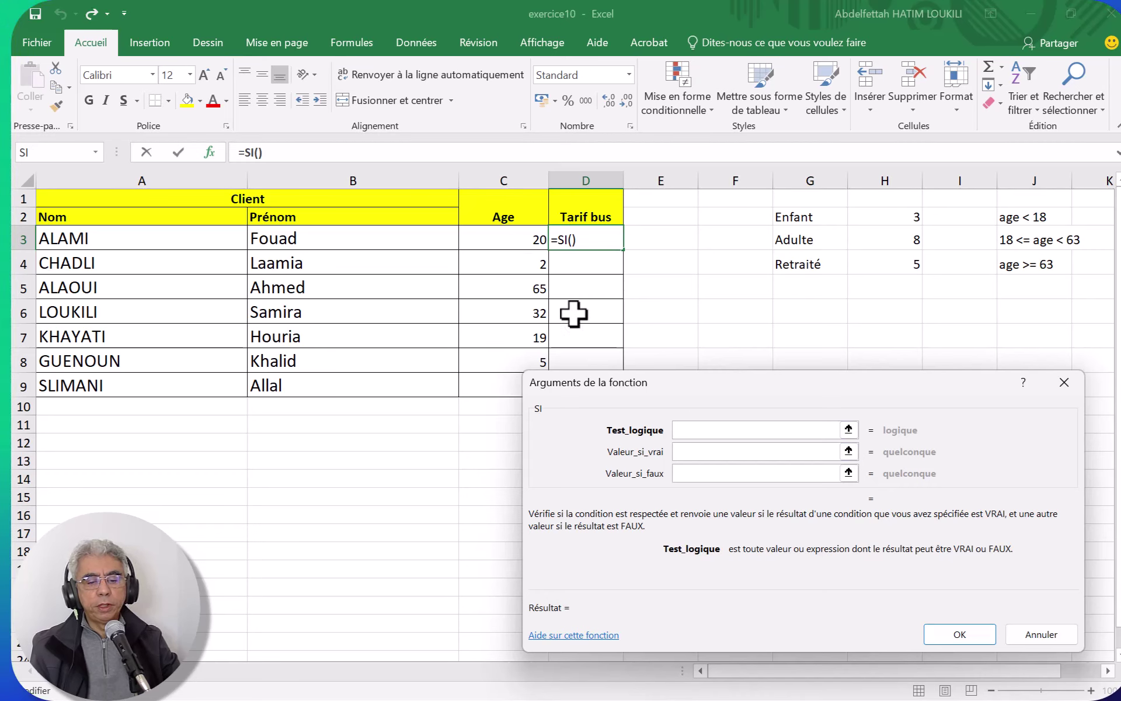
left_click(526, 242)
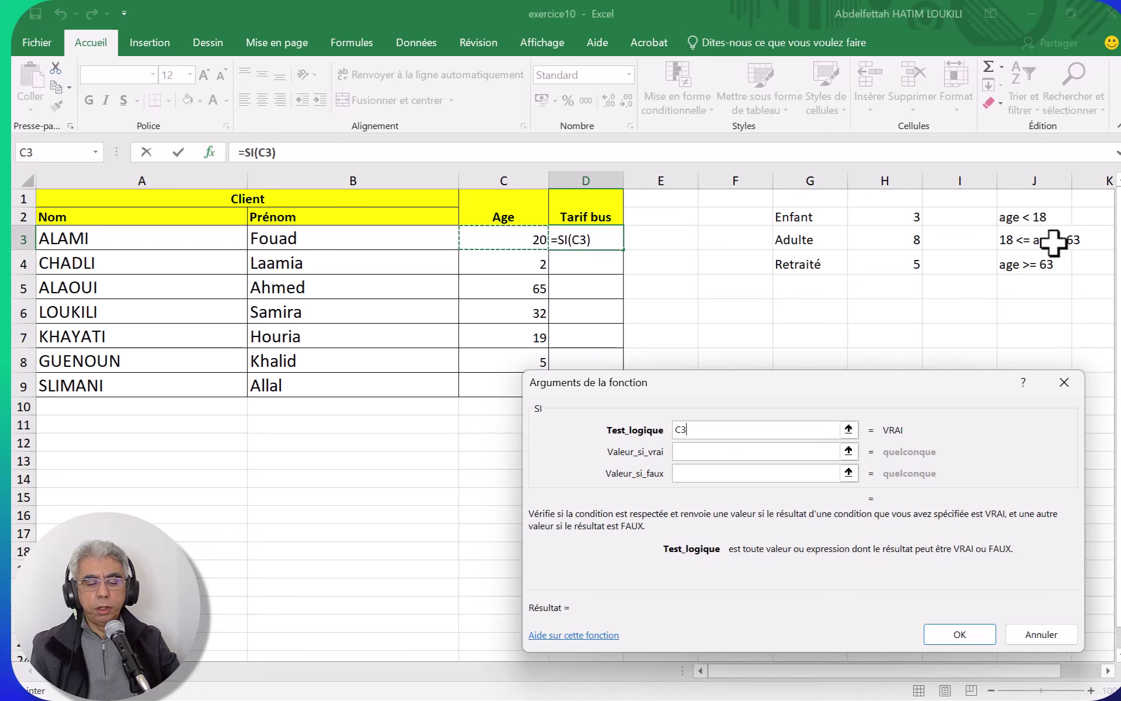
type("<18")
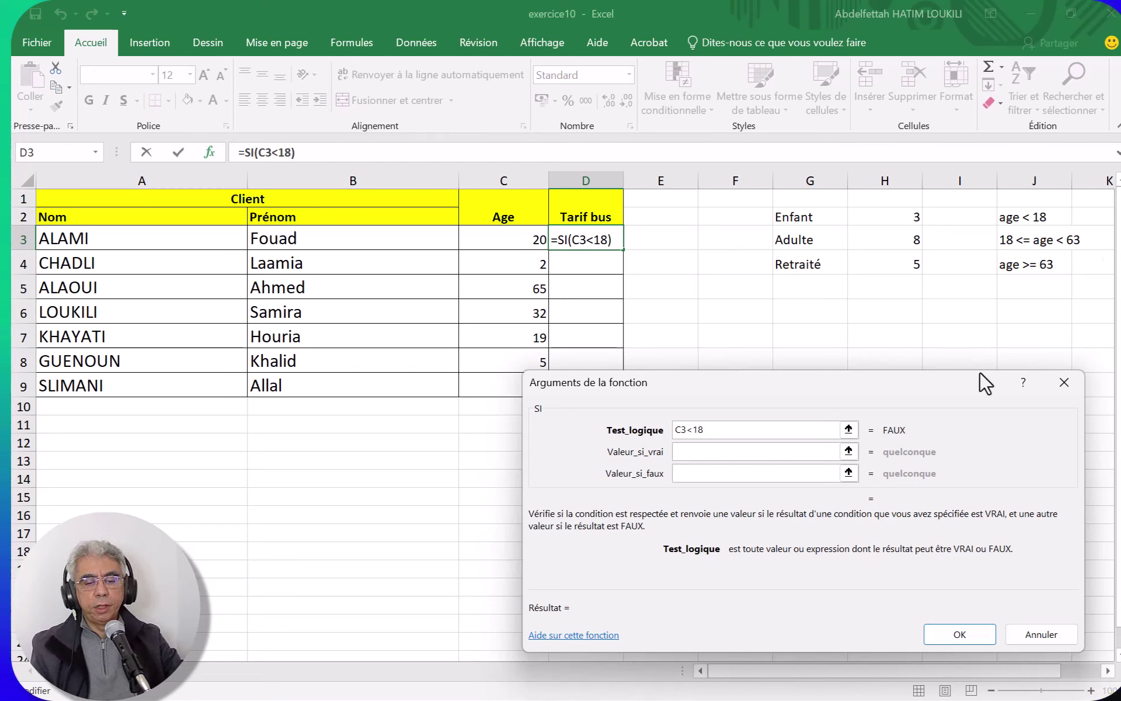
Step: Set the value if true to the Enfant fare as the absolute reference $H$2
left_click(695, 451)
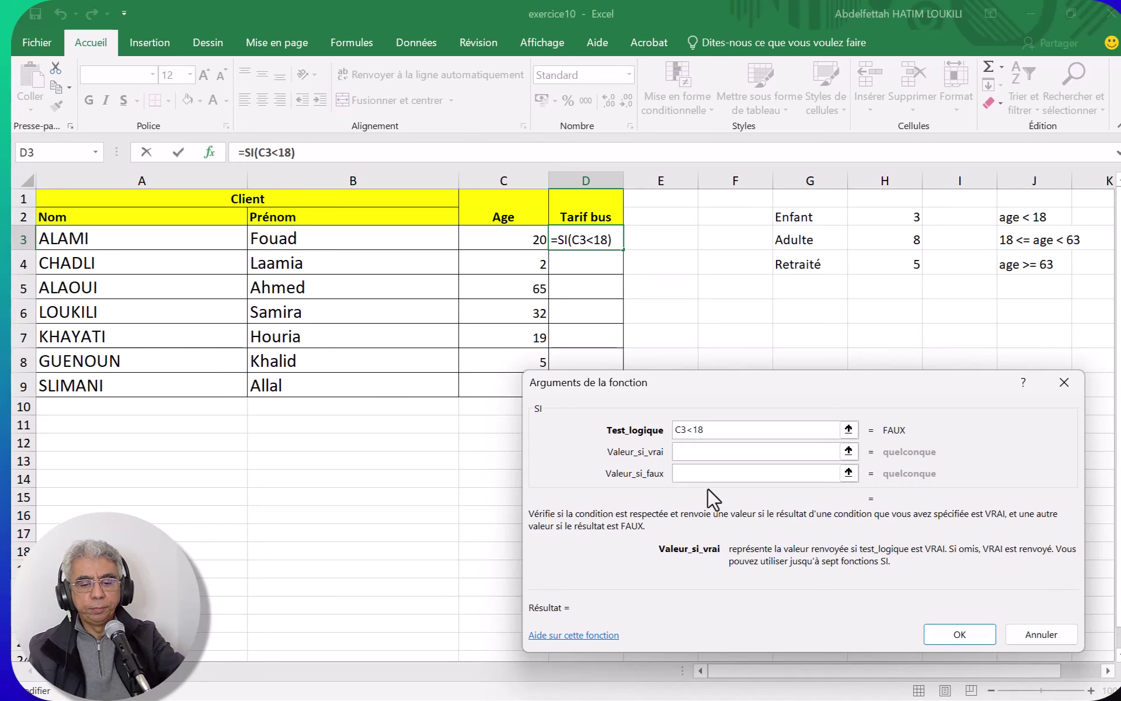
type("3")
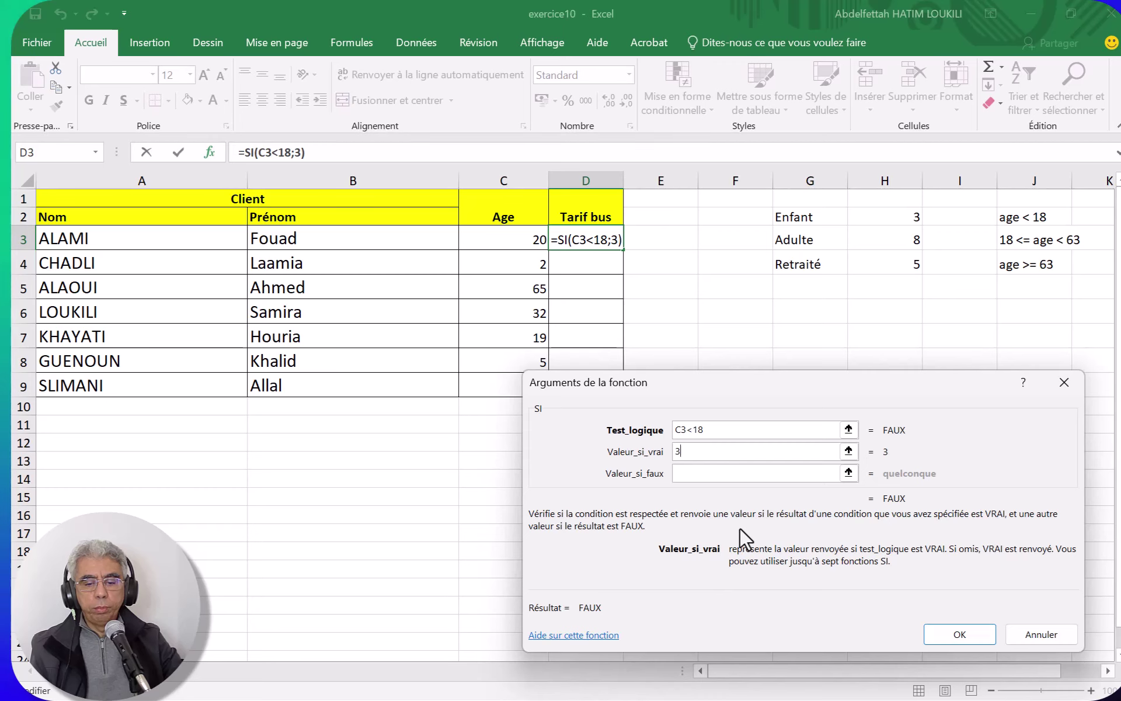
key("BackSpace")
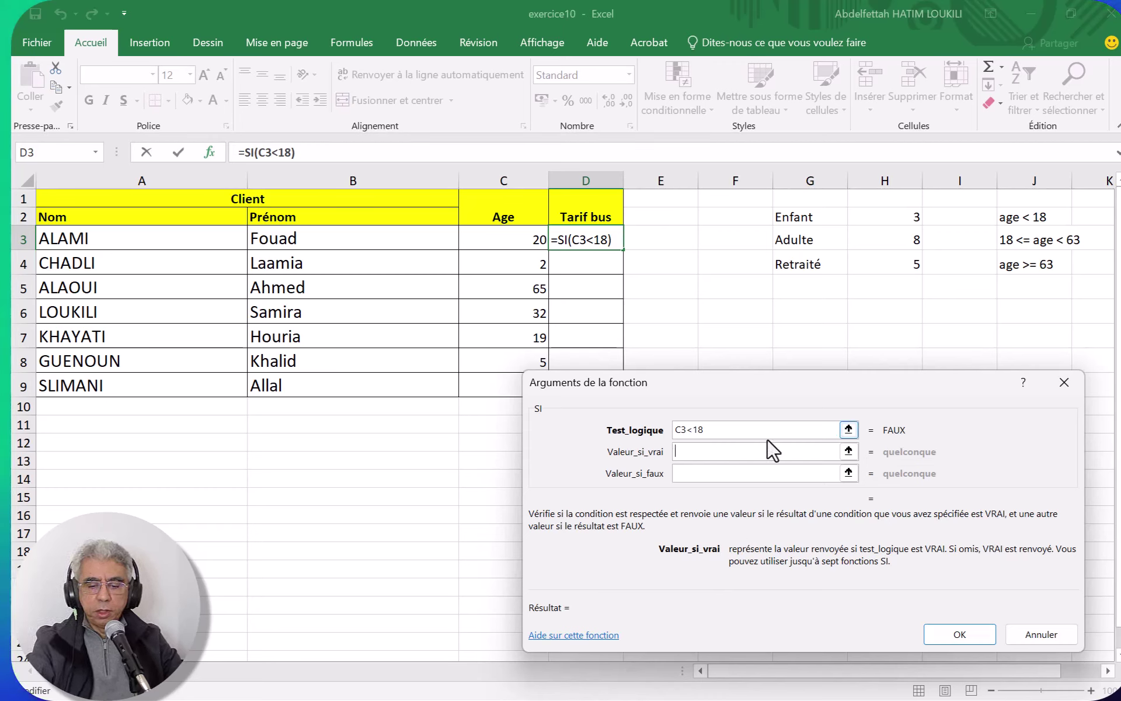
left_click(896, 218)
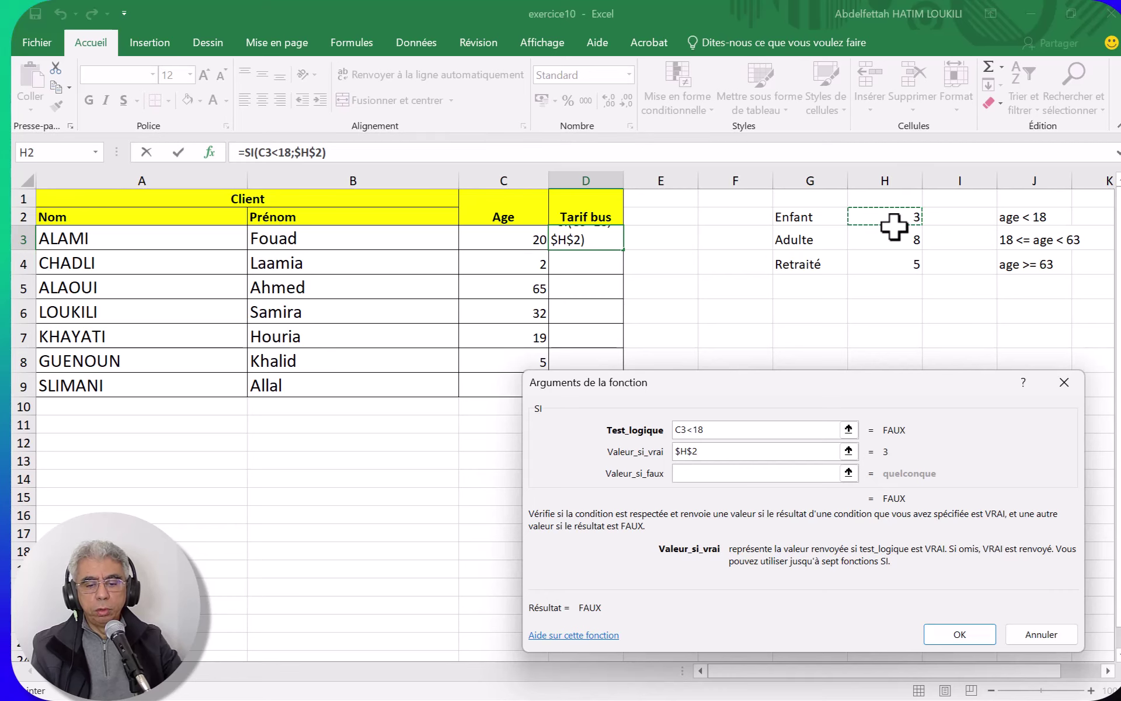
Step: Nest a second SI function in the value-if-false argument of the formula in D3
left_click(699, 474)
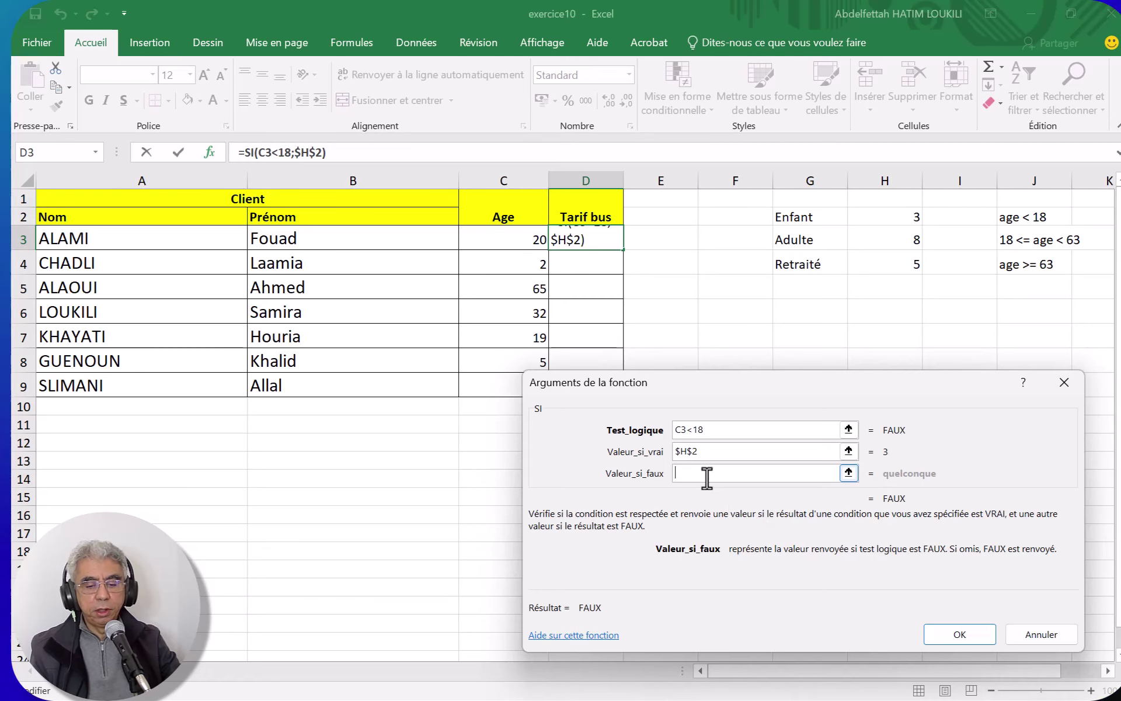
left_click(686, 473)
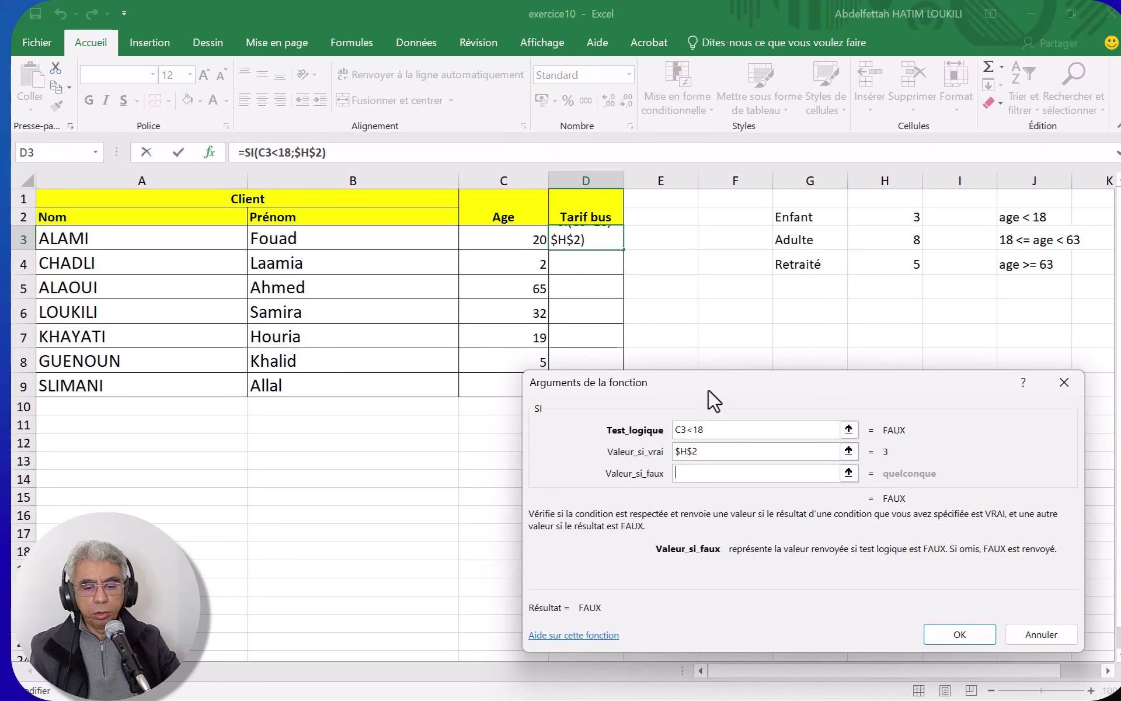
mouse_move(709, 390)
left_mouse_down()
mouse_move(724, 367)
mouse_move(730, 385)
left_mouse_up()
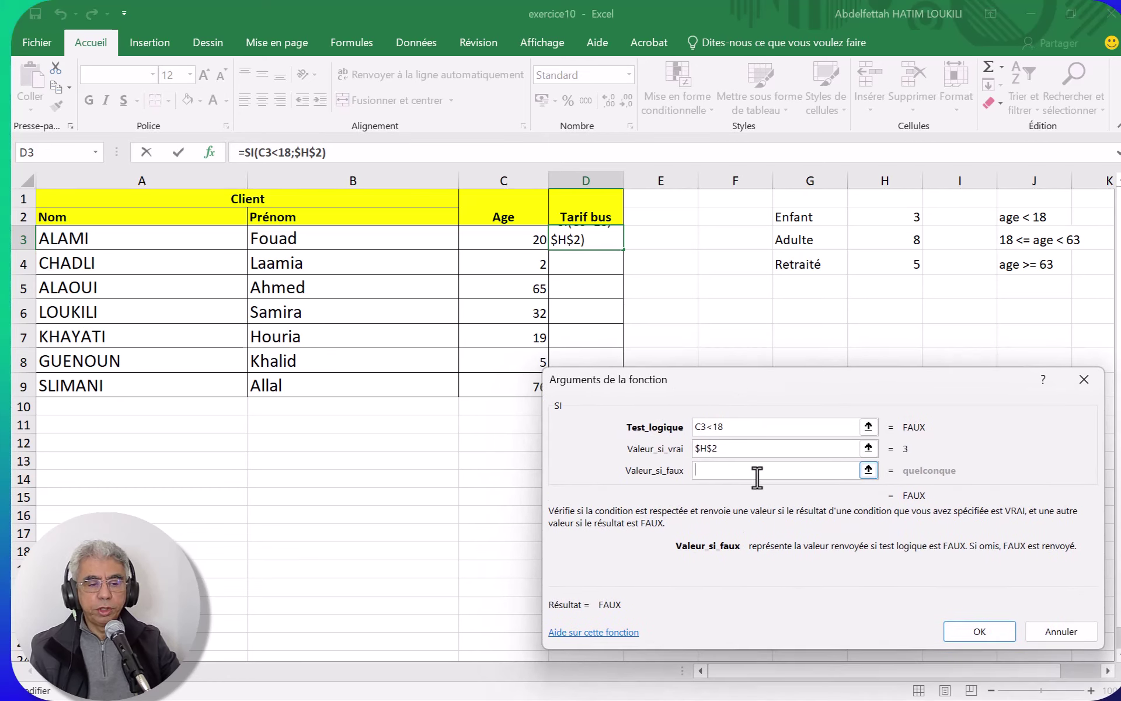
left_click(96, 153)
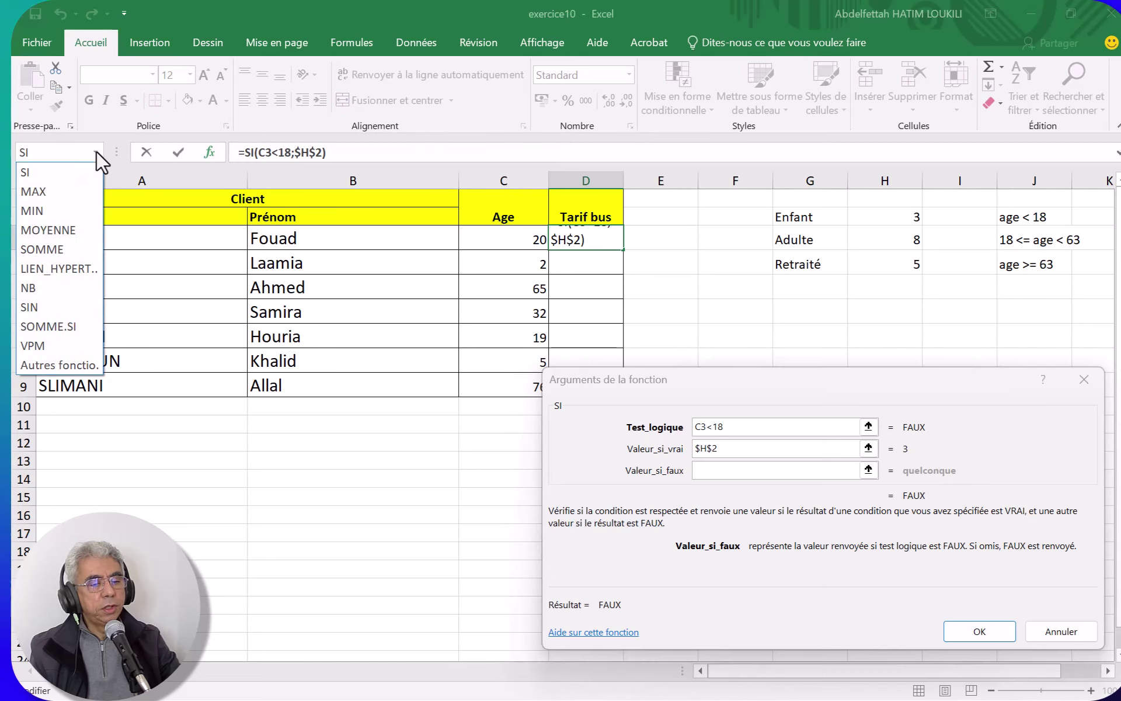
left_click(37, 177)
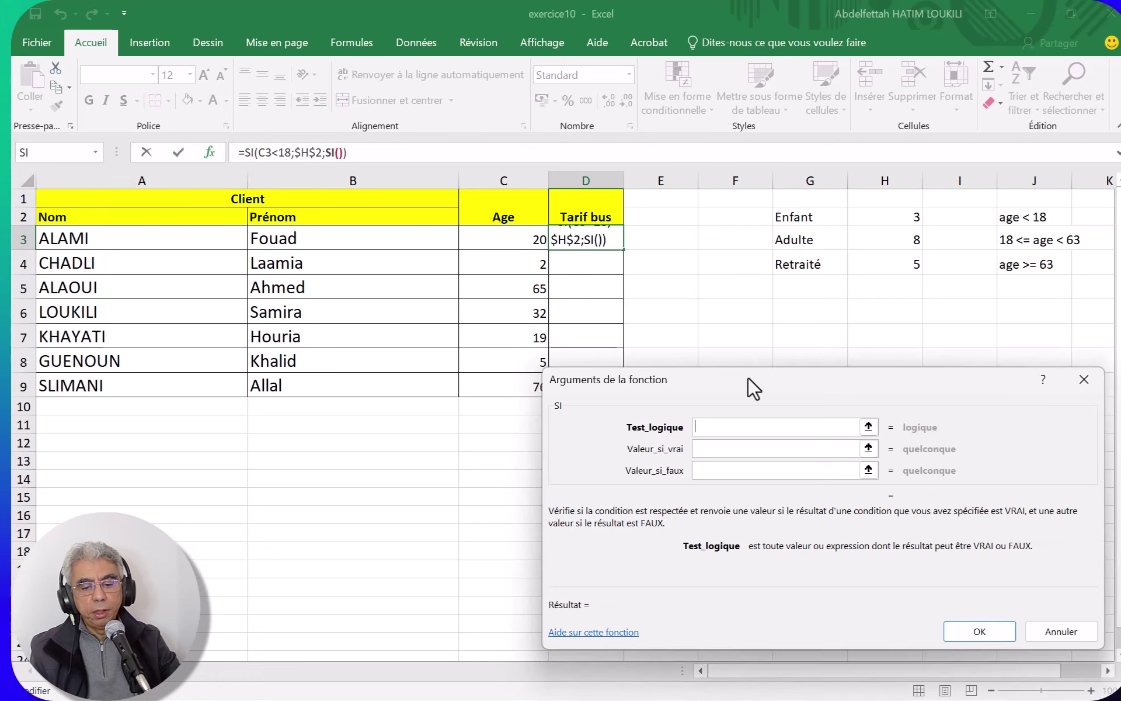
Step: Set the nested SI function's logical test to C3>=63
left_click_drag(753, 388, 739, 384)
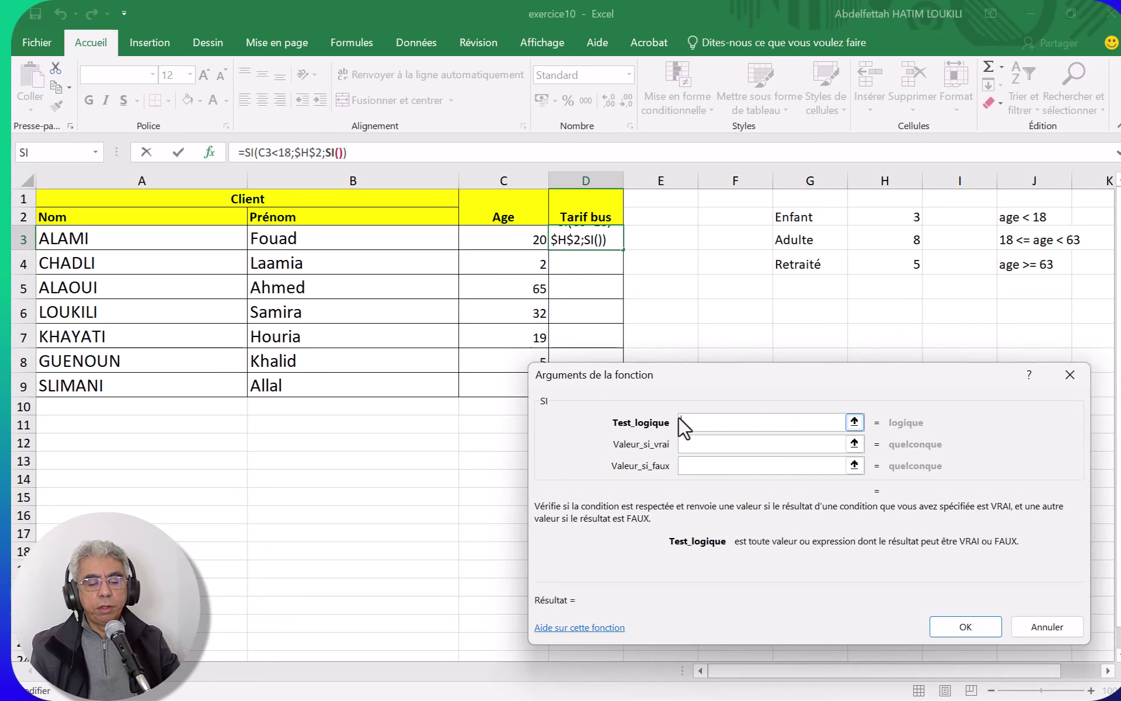
left_click(523, 239)
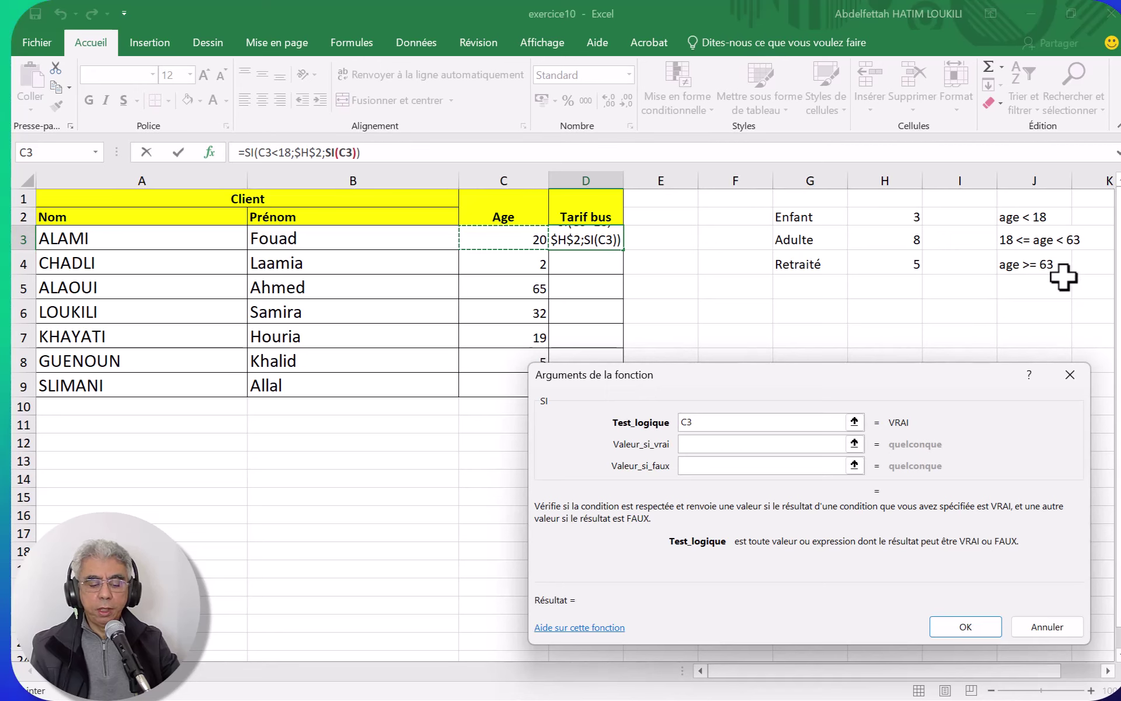
type(">")
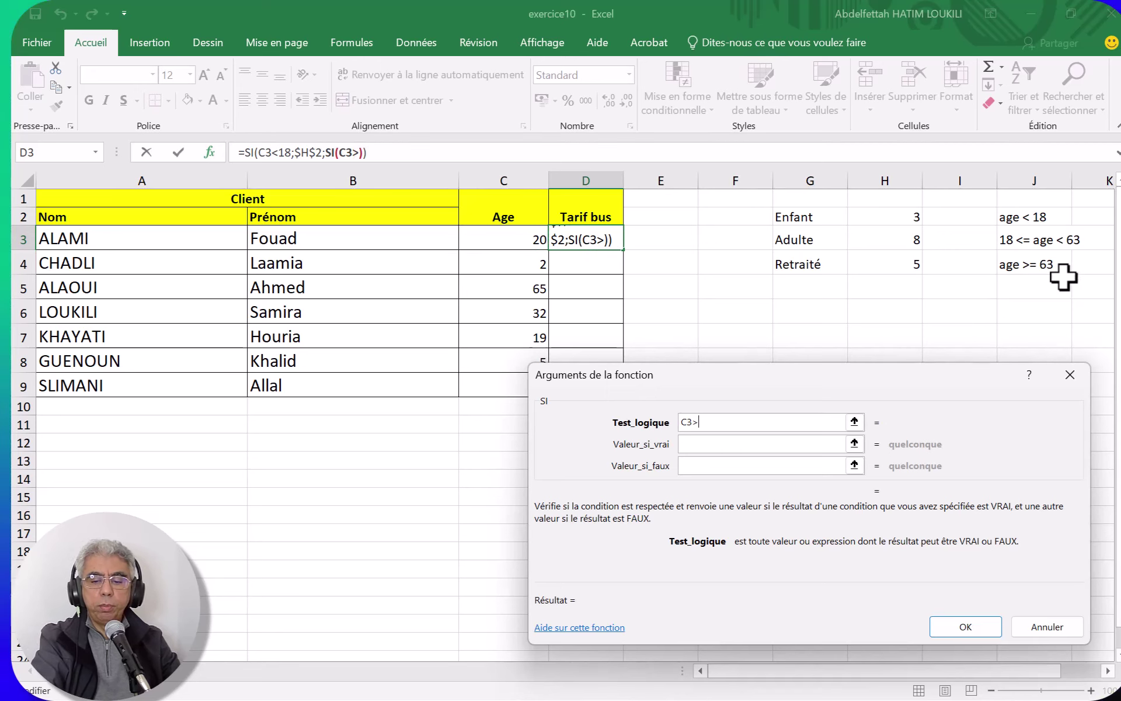
type("=")
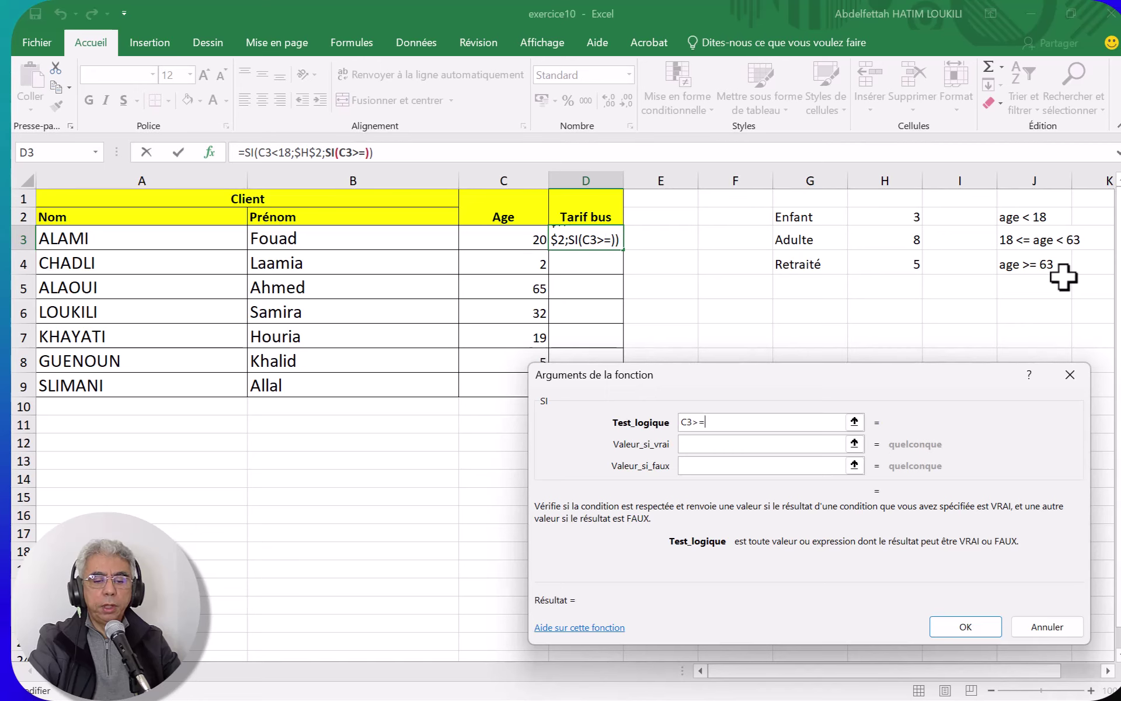
type("63")
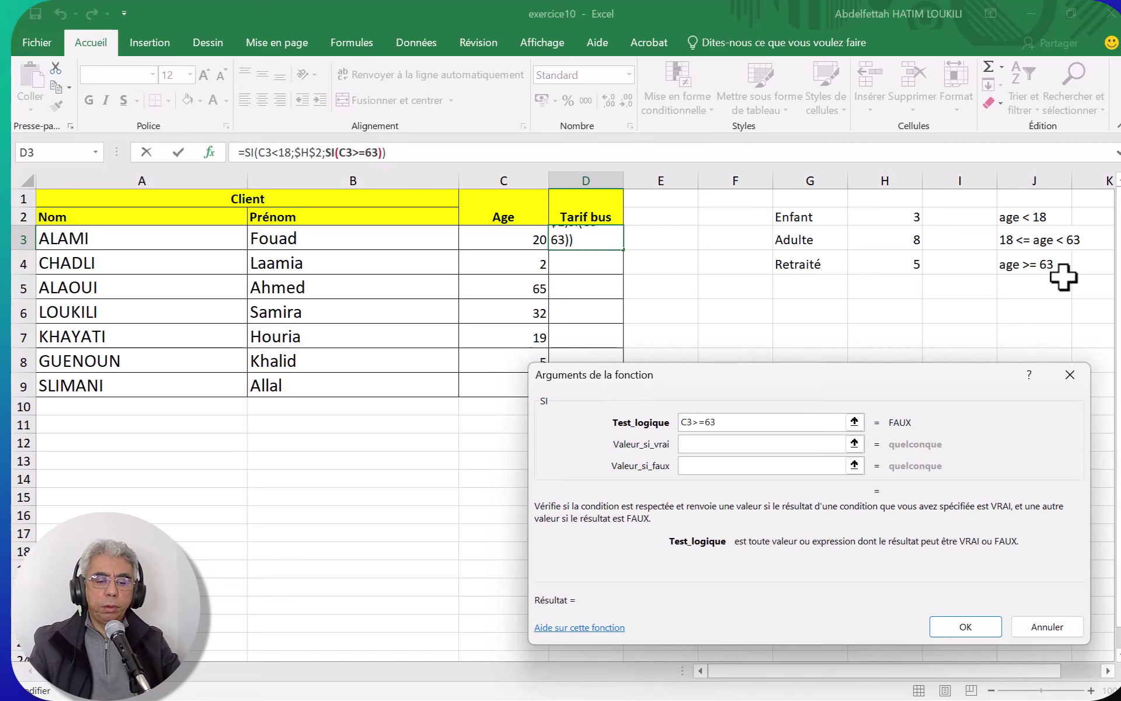
Step: Make the nested SI return the Retraité fare $H$4 if true and the Adulte fare $H$3 if false, and validate the formula
left_click(712, 445)
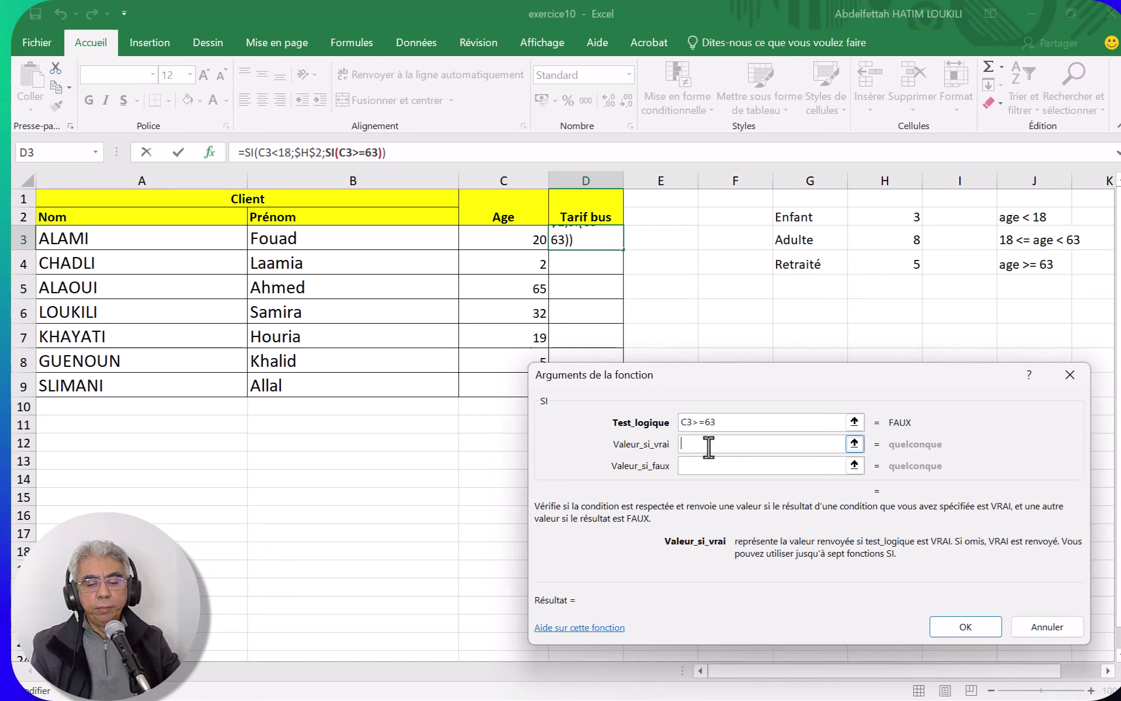
left_click(907, 265)
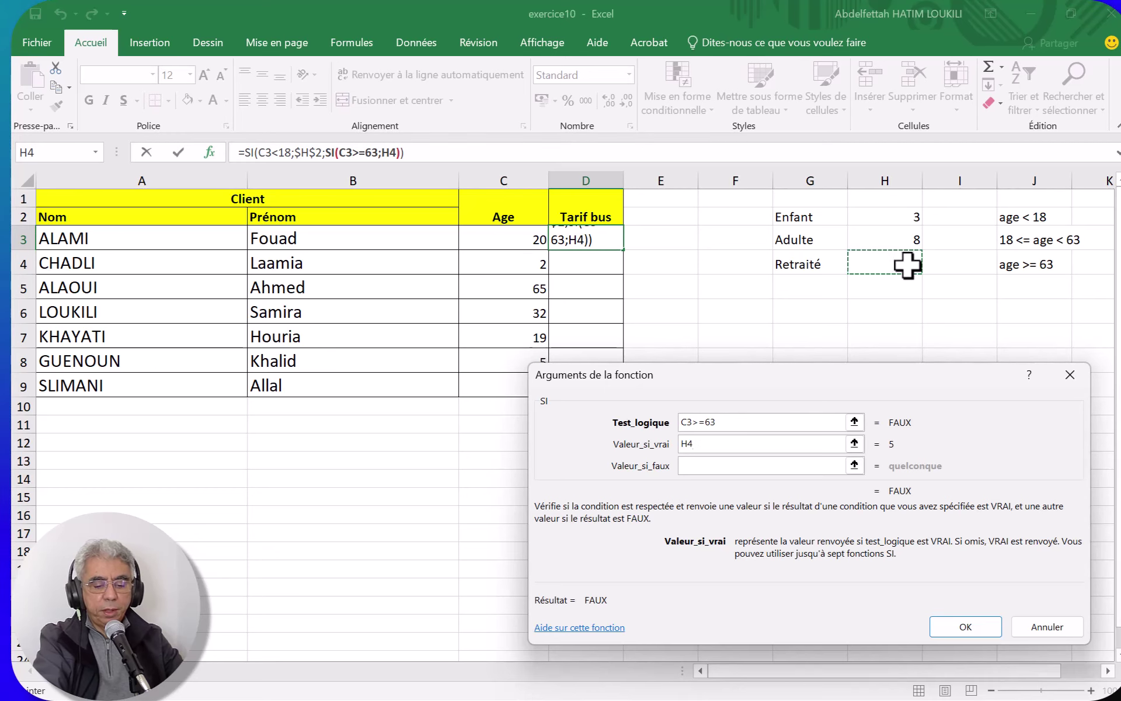
key("F4")
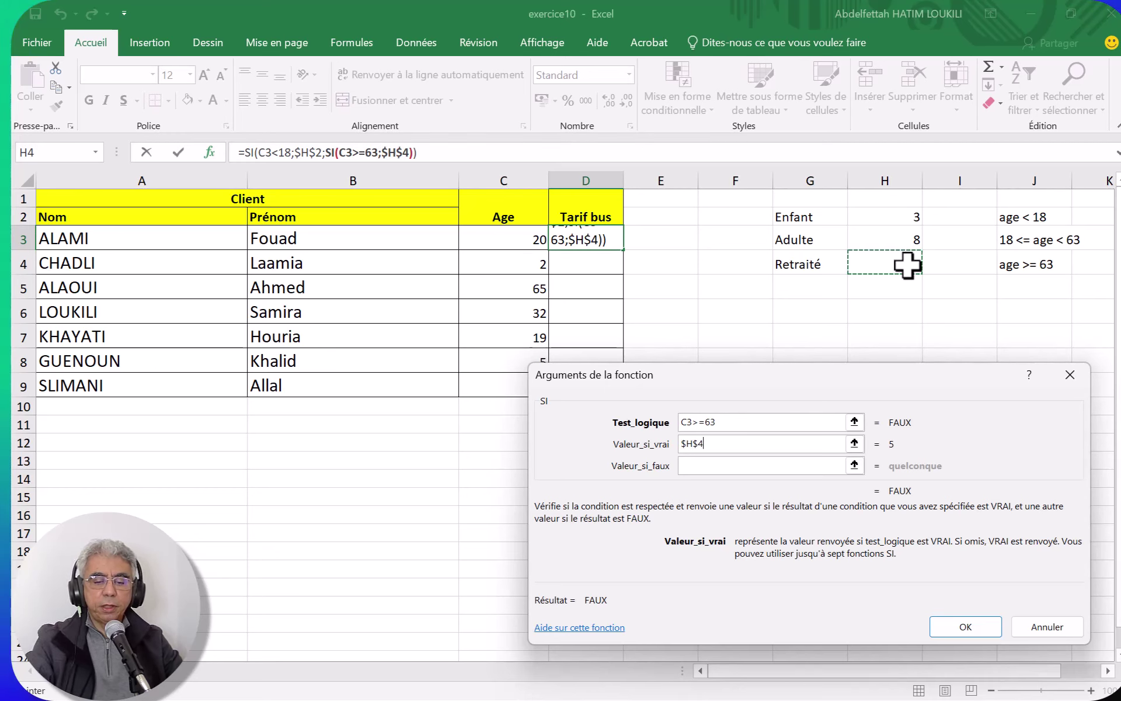
left_click(731, 466)
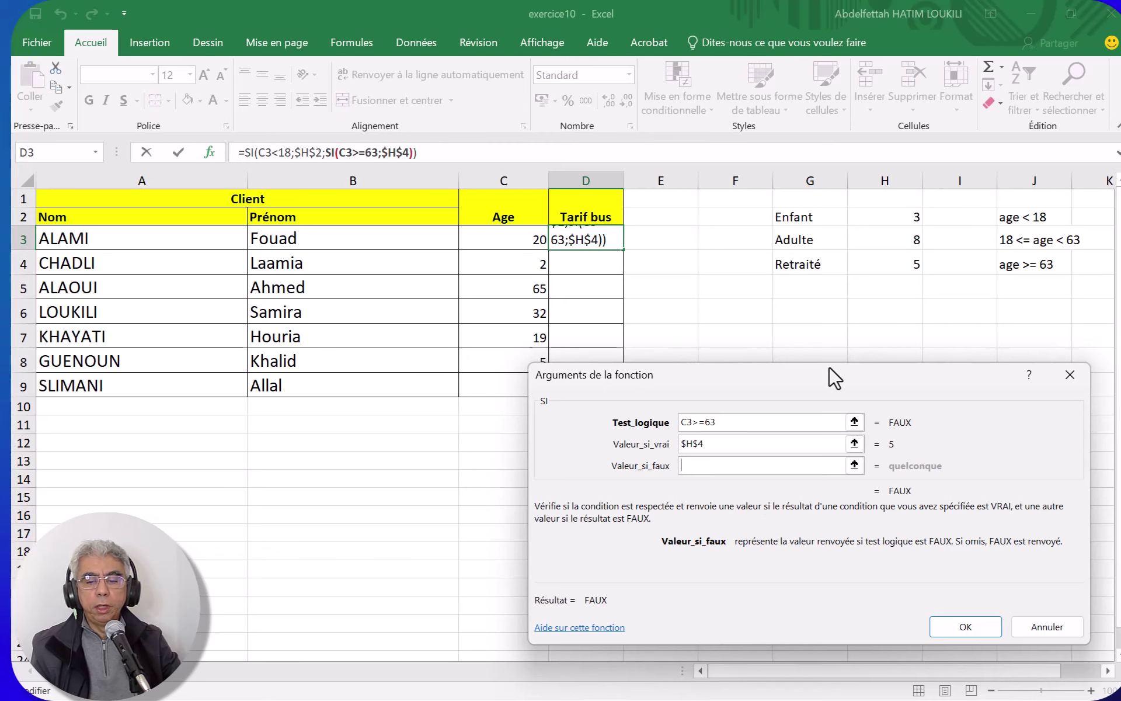
left_click(917, 240)
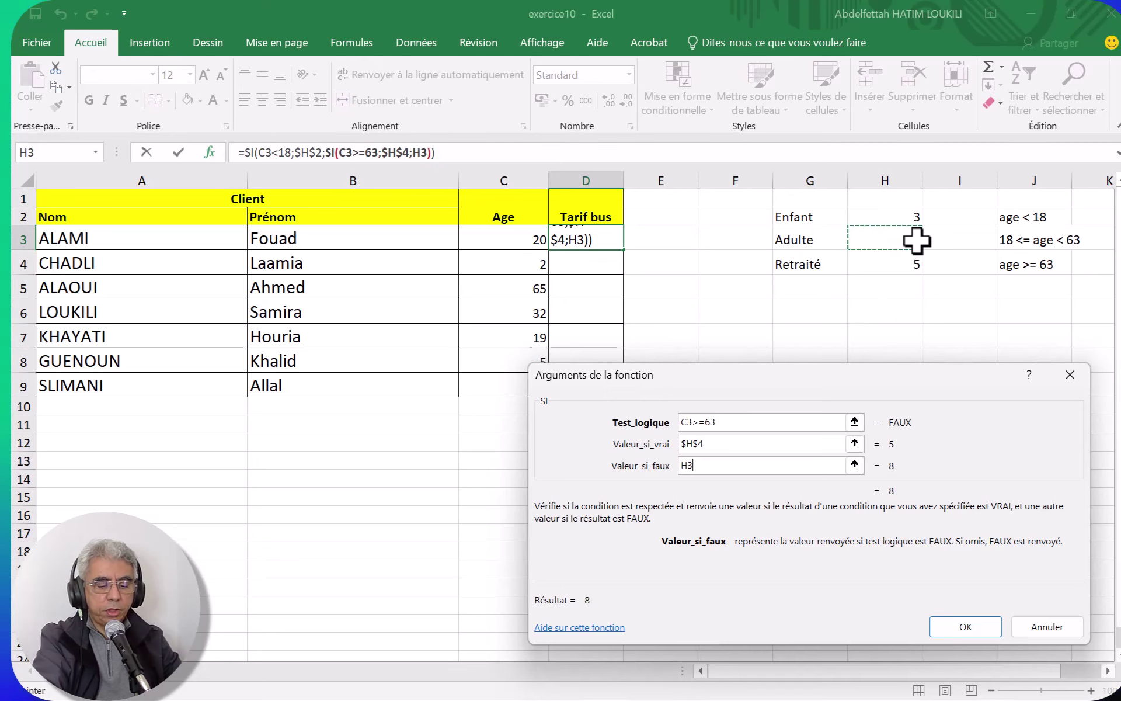
key("F4")
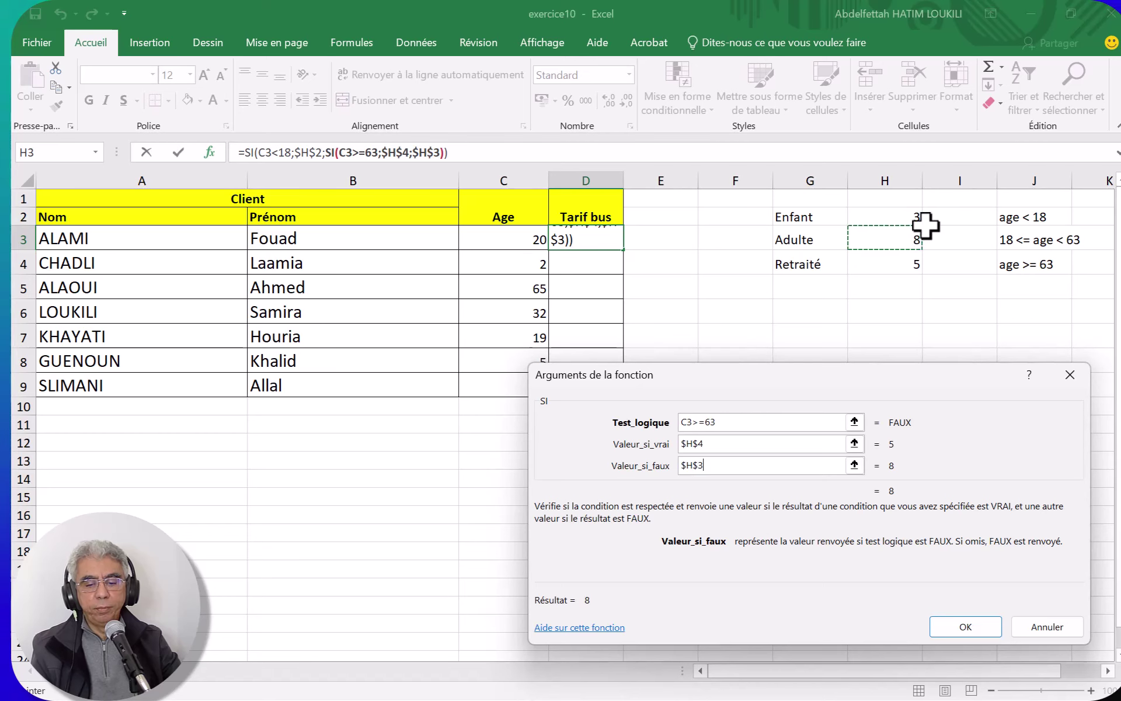
left_click(965, 627)
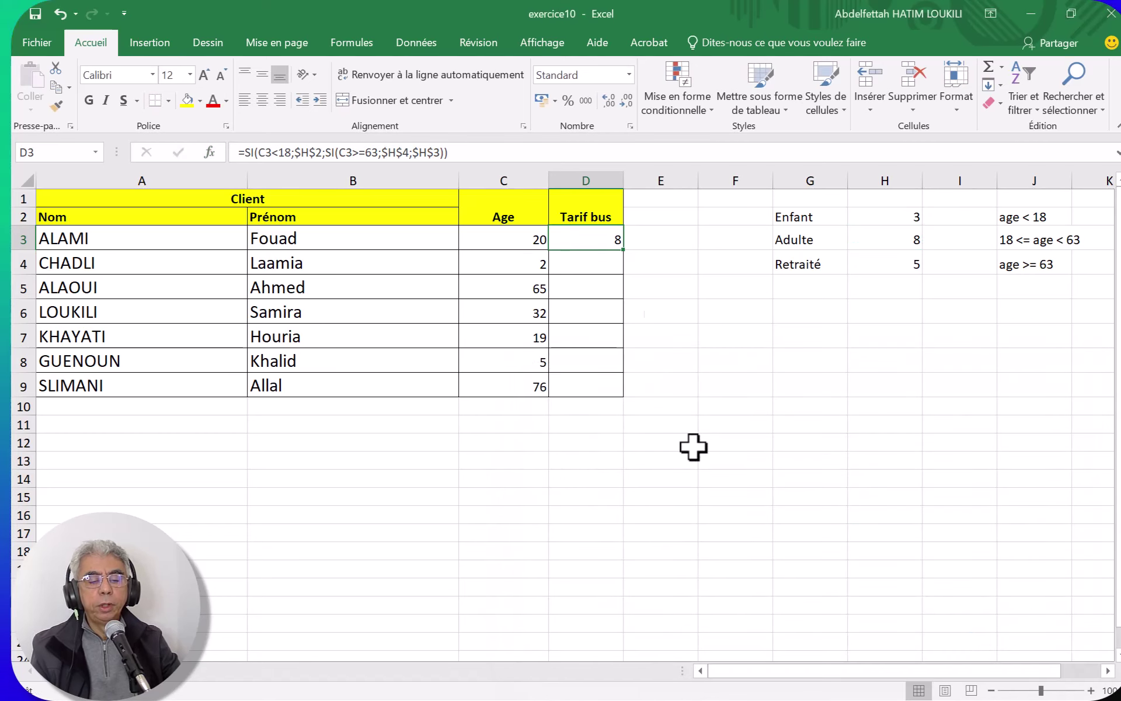
Step: Fill the D3 formula down the Tarif bus column to D9
left_click_drag(623, 250, 622, 395)
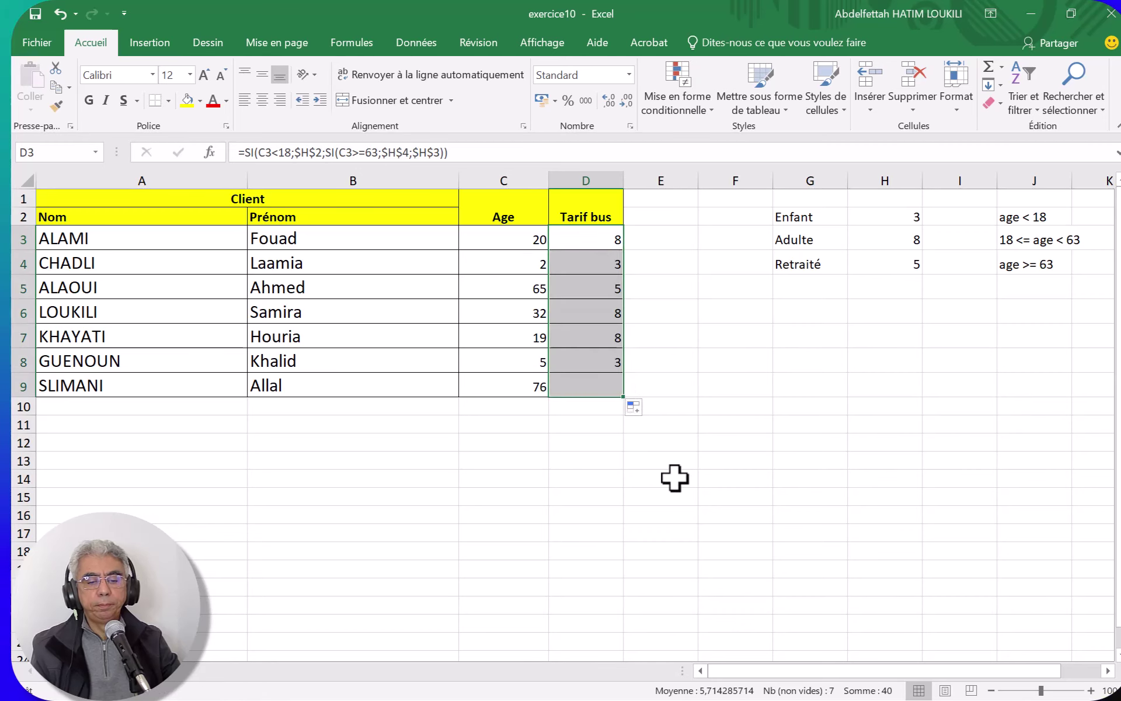
left_click(710, 495)
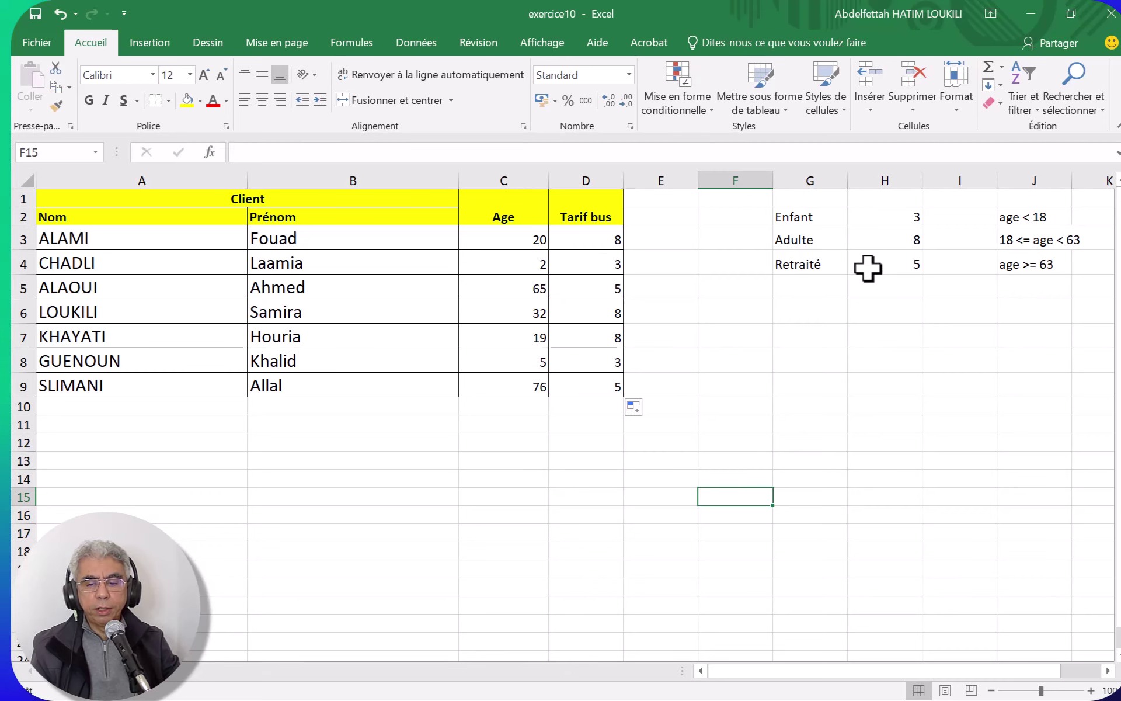
Step: Clear the formulas from the Tarif bus cells D3:D9
left_click(603, 236)
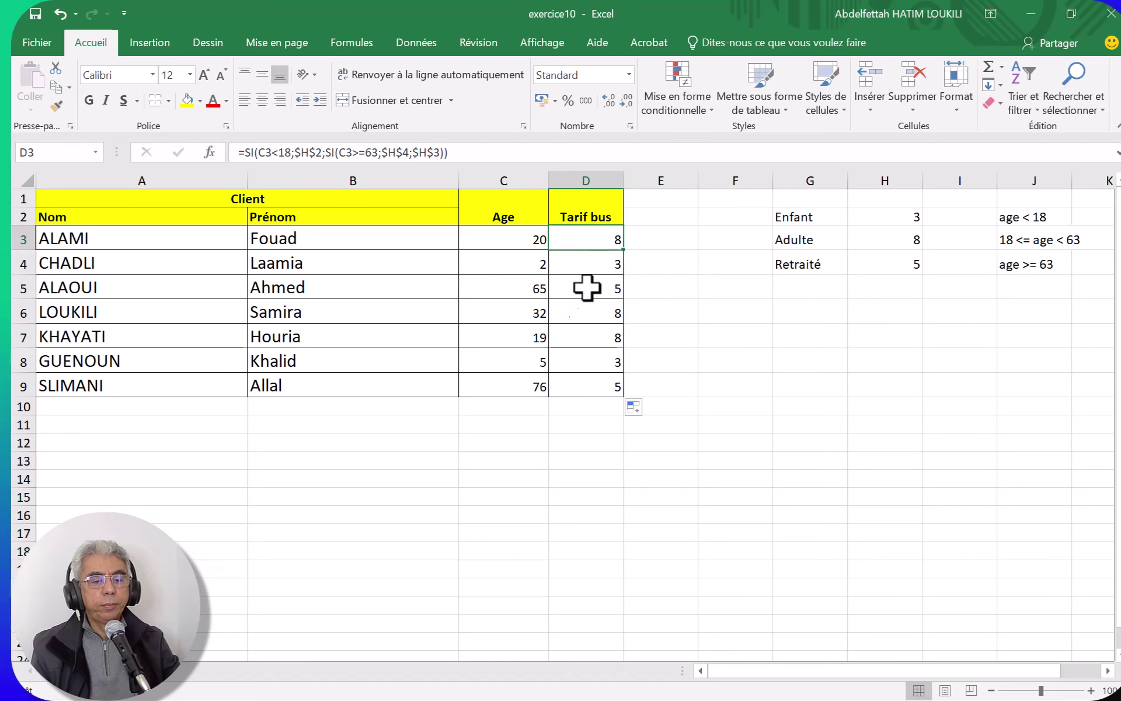
left_click_drag(594, 239, 605, 378)
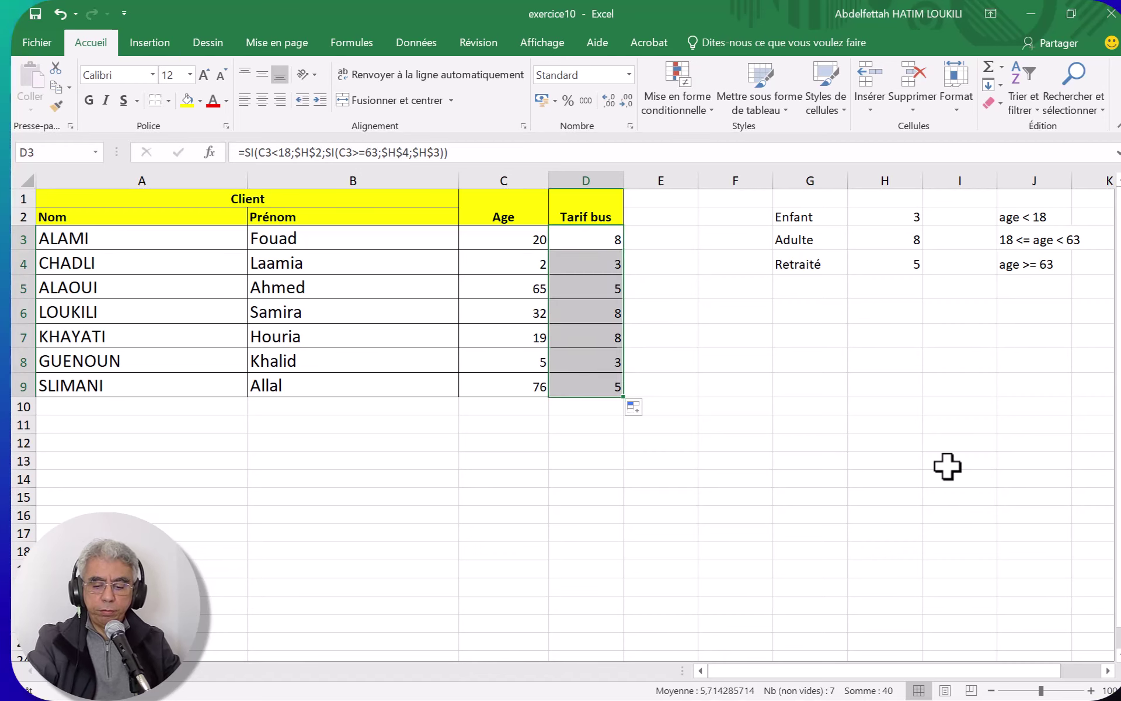
key("Delete")
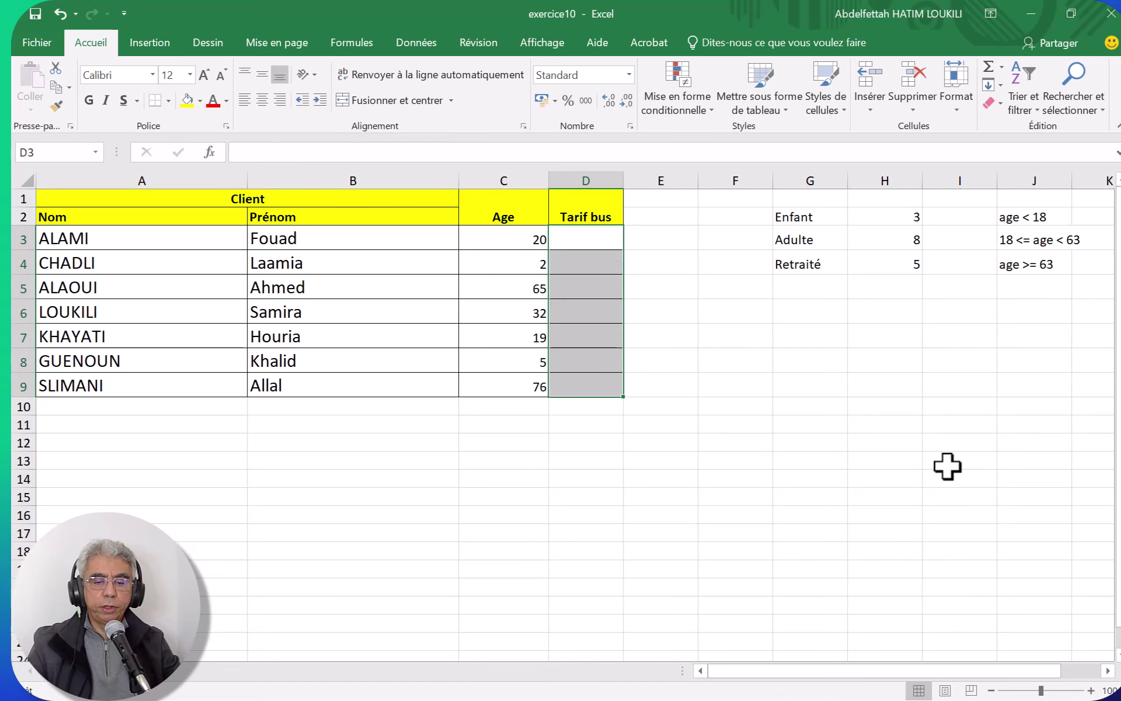
left_click(881, 408)
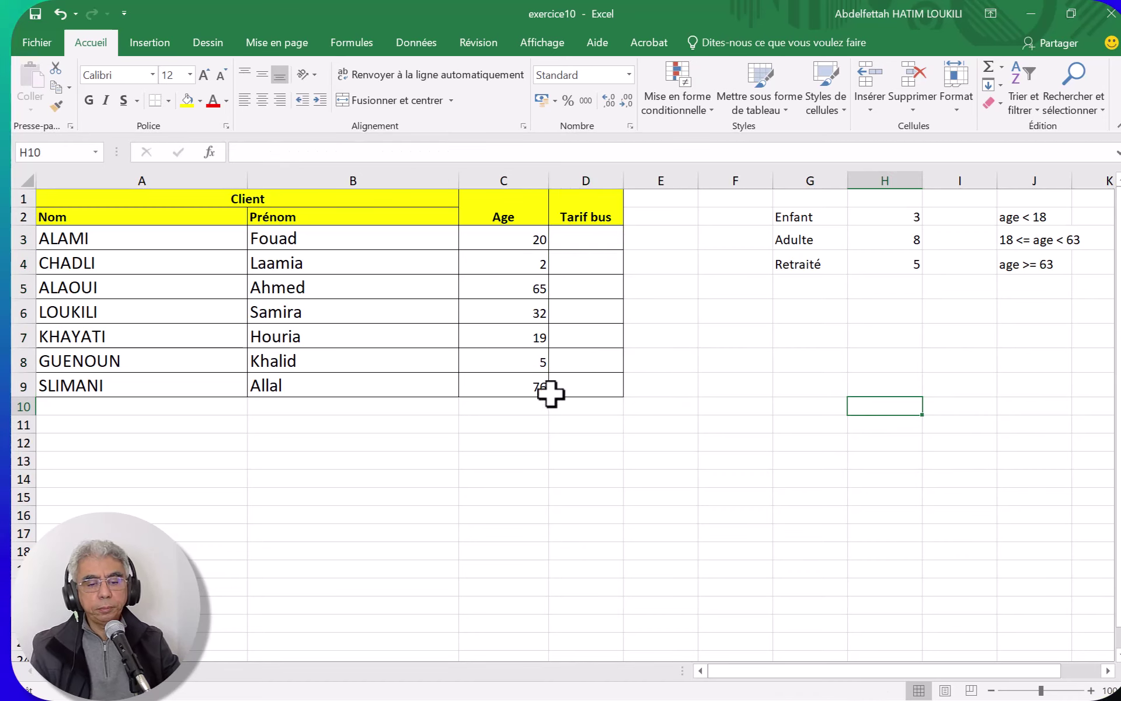
Step: Insert the SI function in D3 from the recently used functions (Les dernières utilisées)
left_click(586, 244)
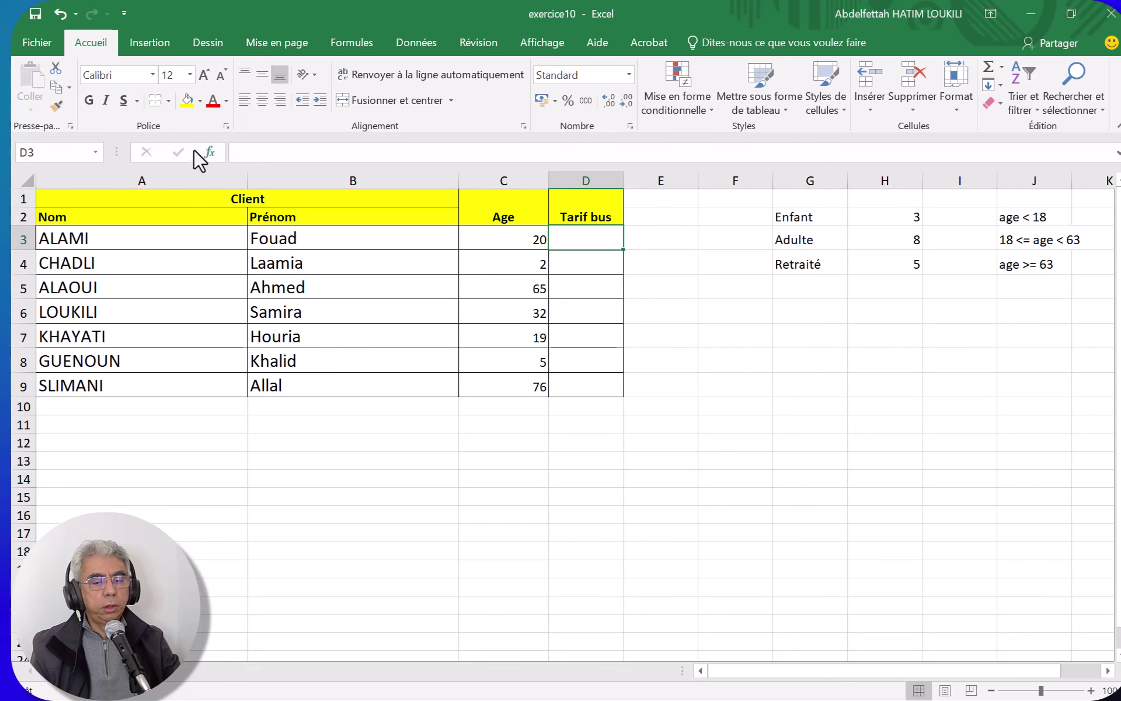
left_click(211, 151)
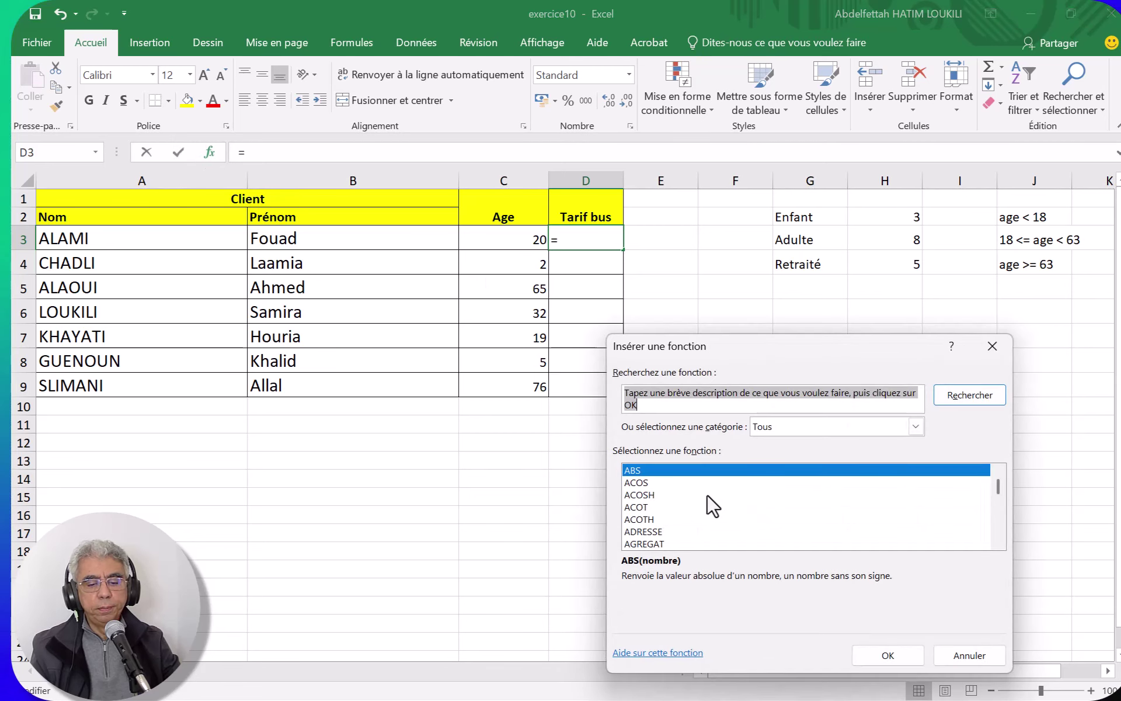
left_click(914, 426)
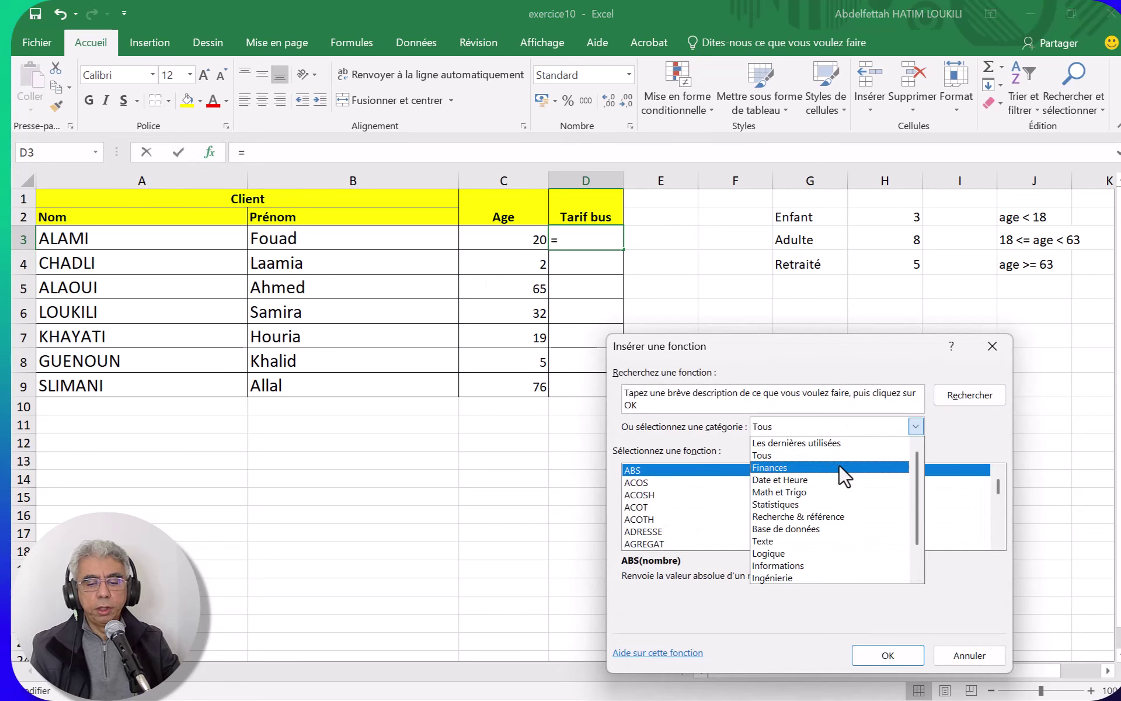
left_click(815, 443)
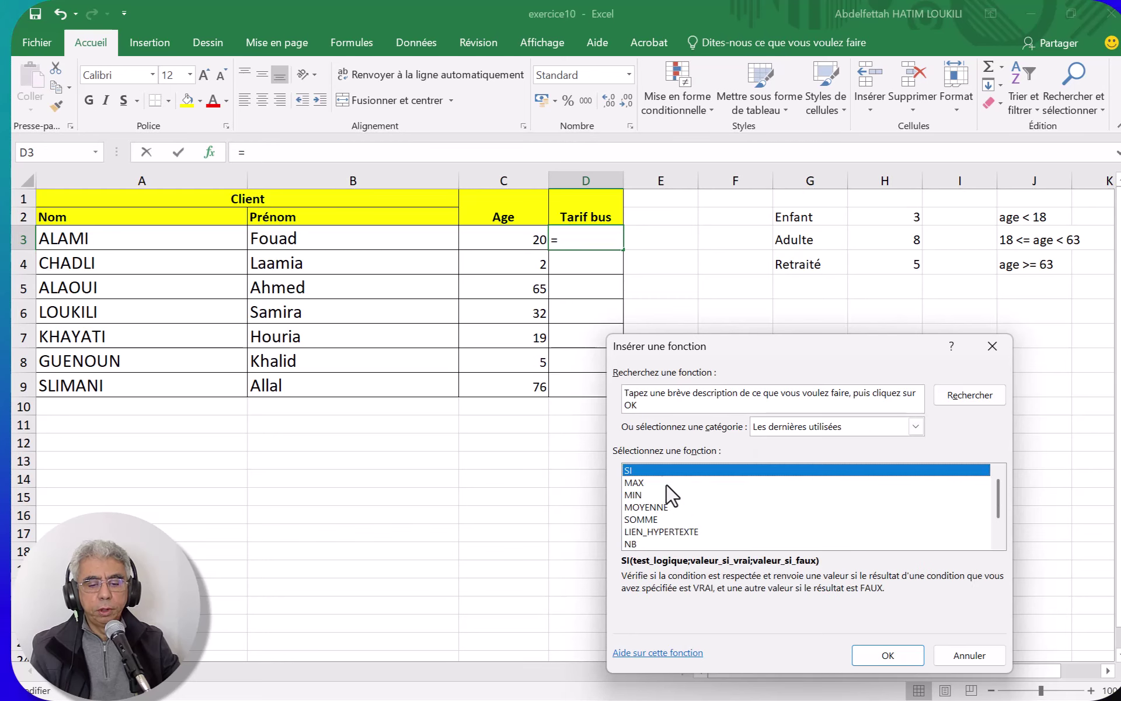
left_click(876, 657)
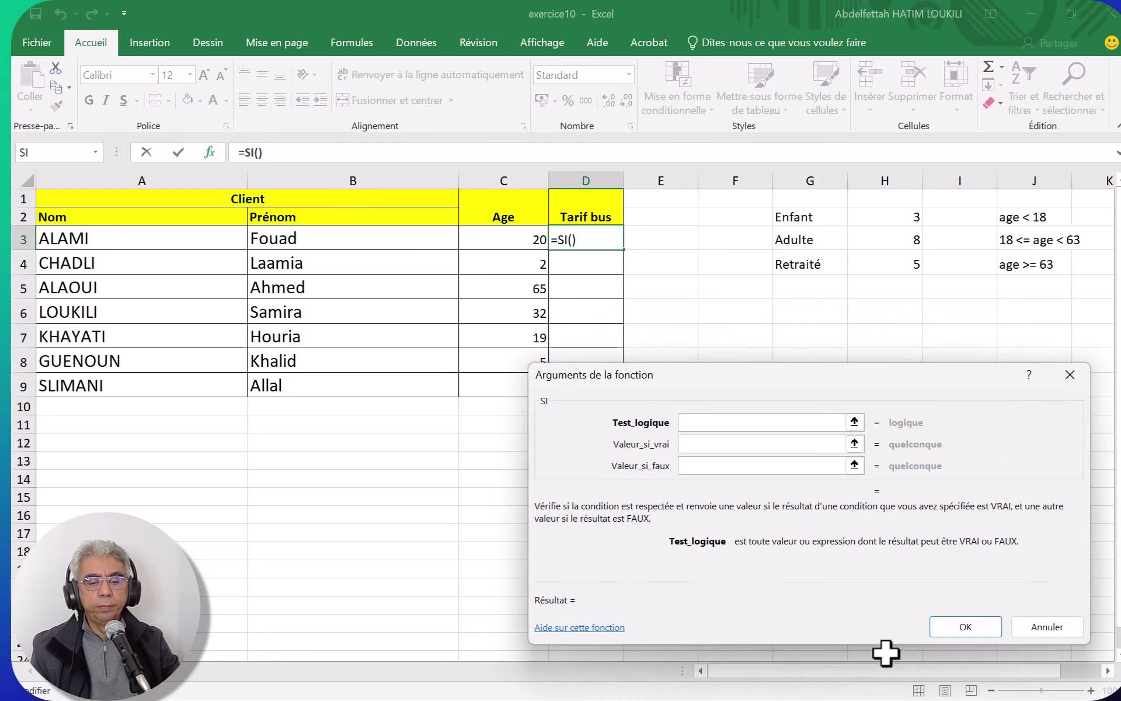
Step: Set the SI logical test to C3<18 and the value if true to the relative reference H2
left_click(517, 239)
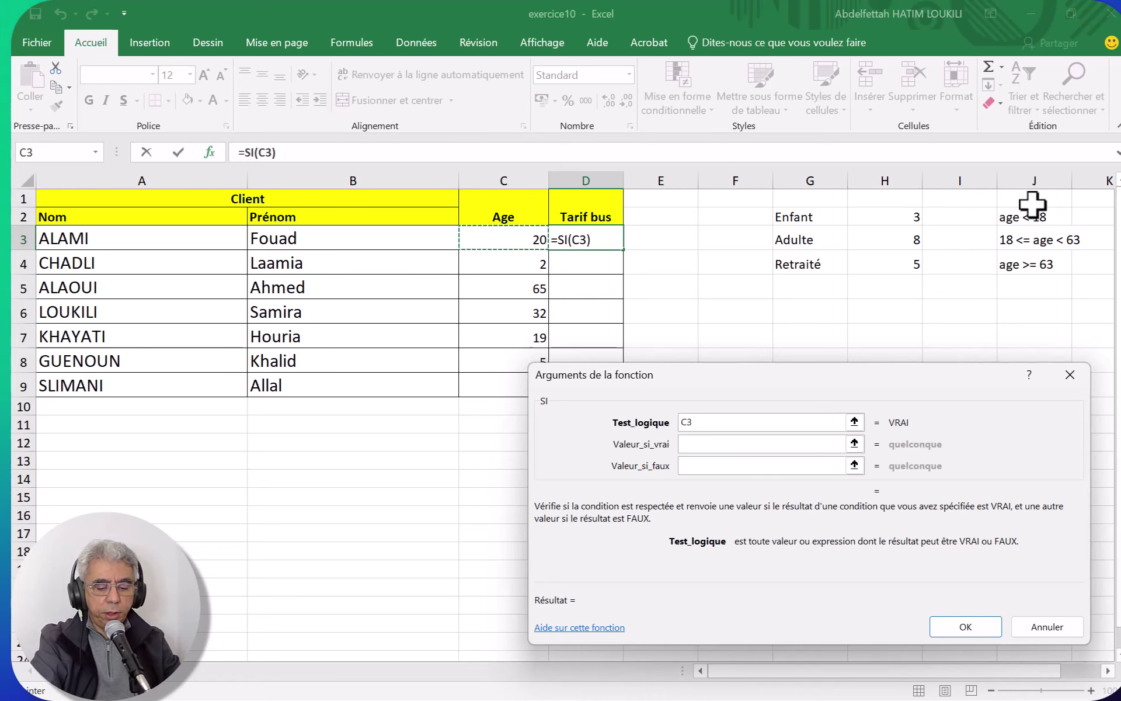
type(">")
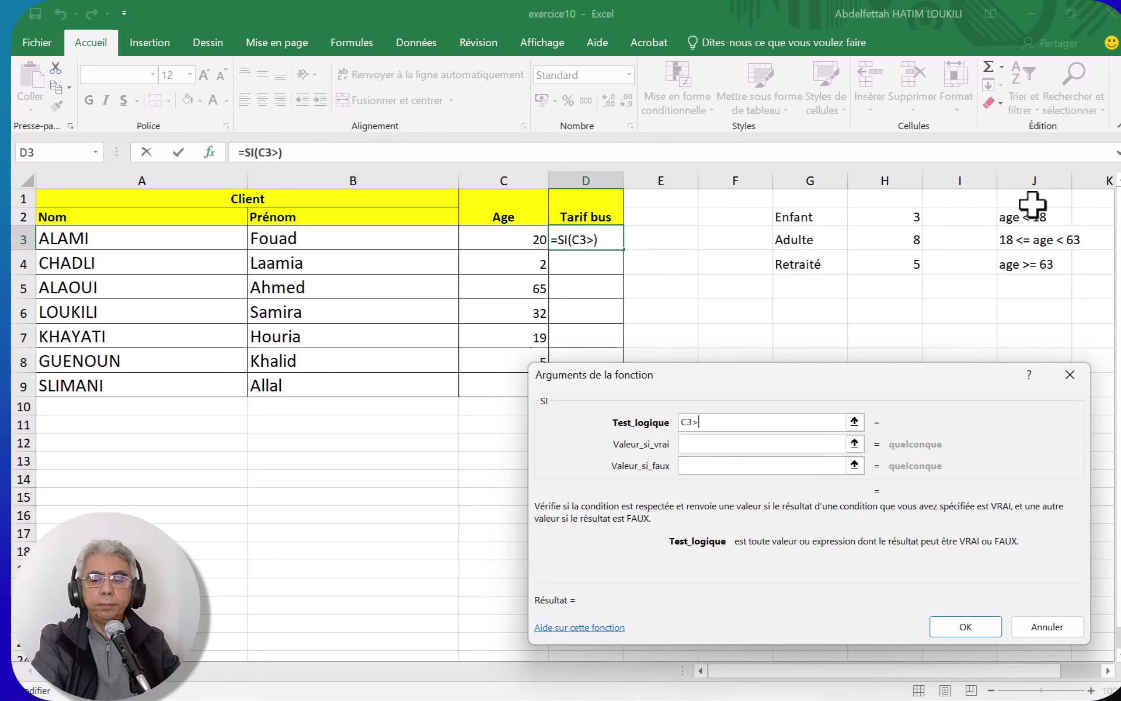
key("BackSpace")
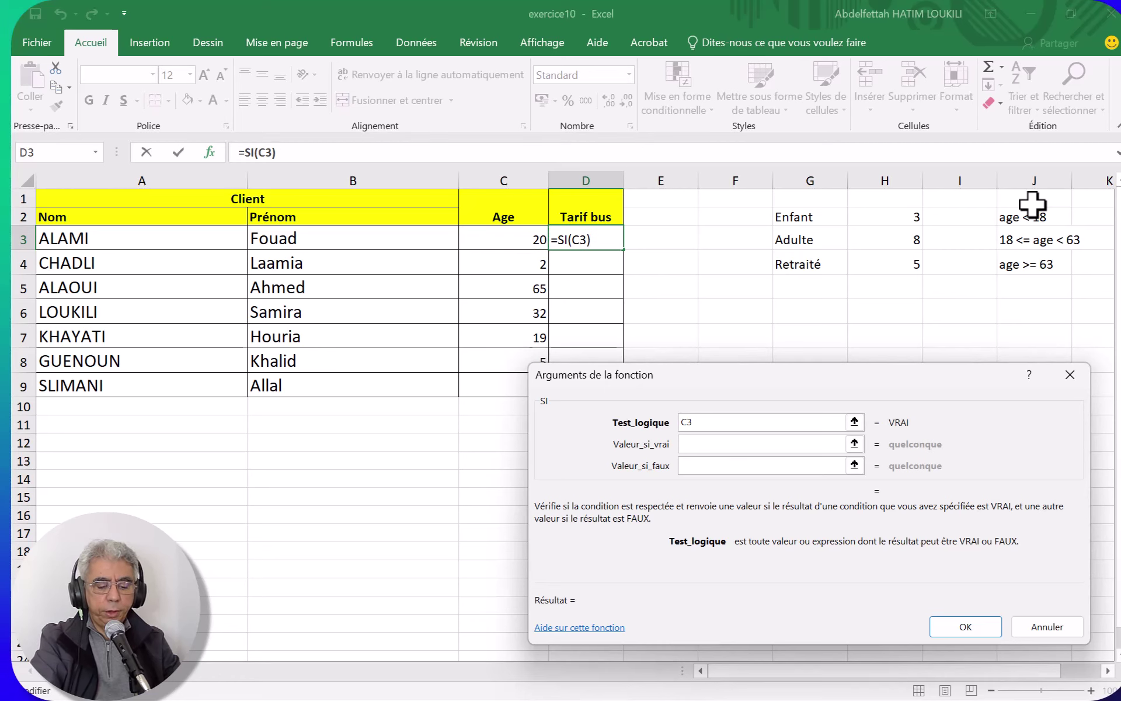
type("<18")
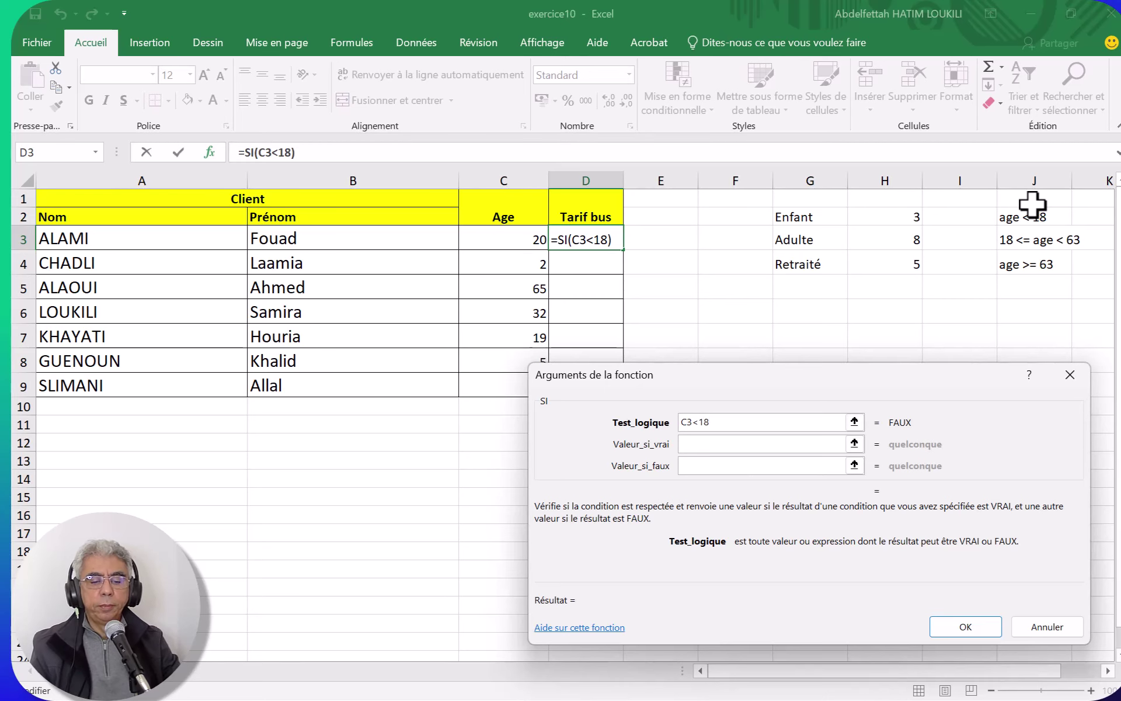
left_click(709, 443)
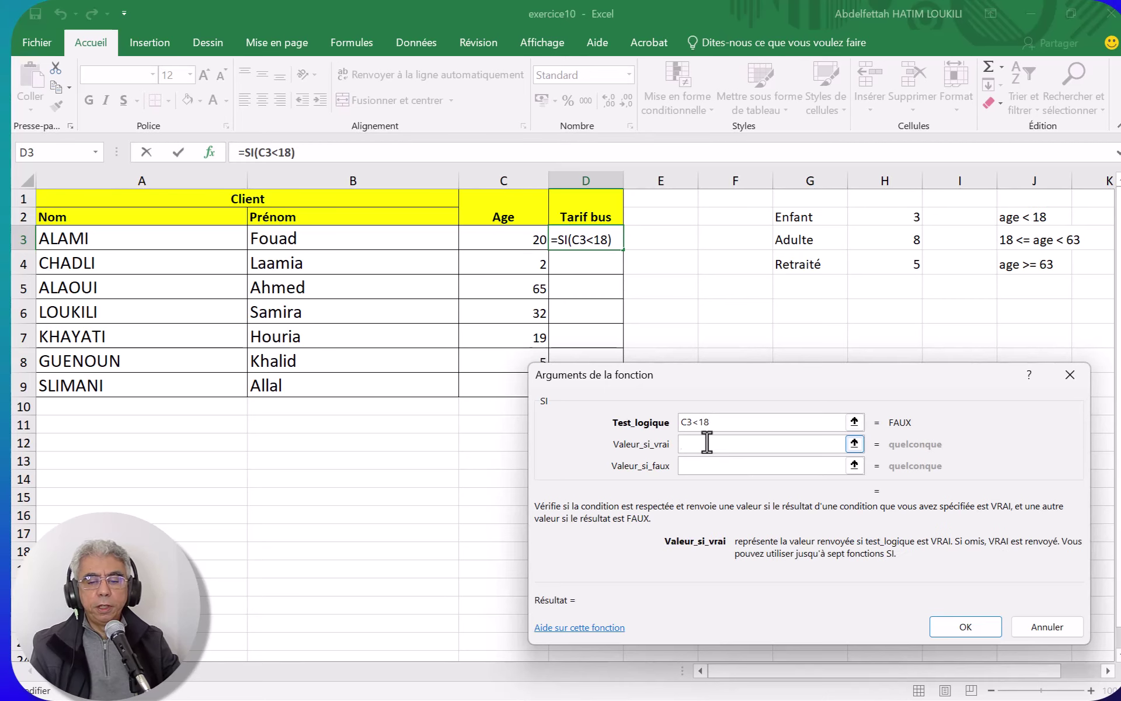
left_click(904, 219)
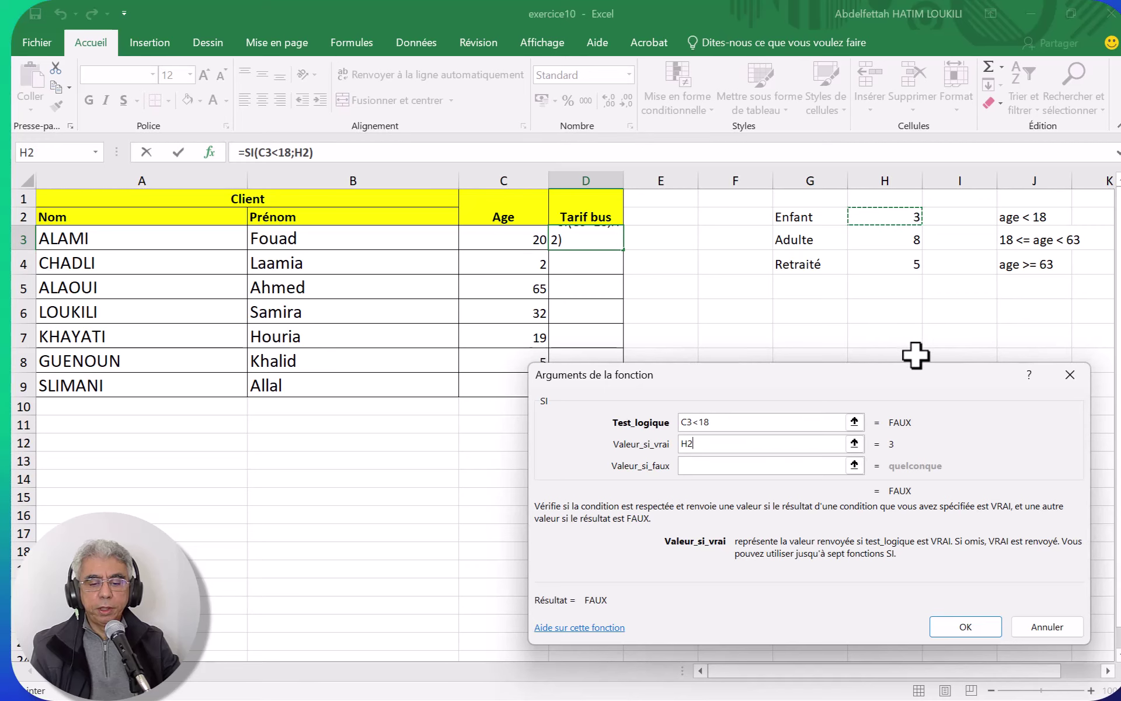
Step: Nest a second SI function in the value-if-false argument and shift its arguments dialog clear of the client table
left_click(696, 466)
left_click(95, 152)
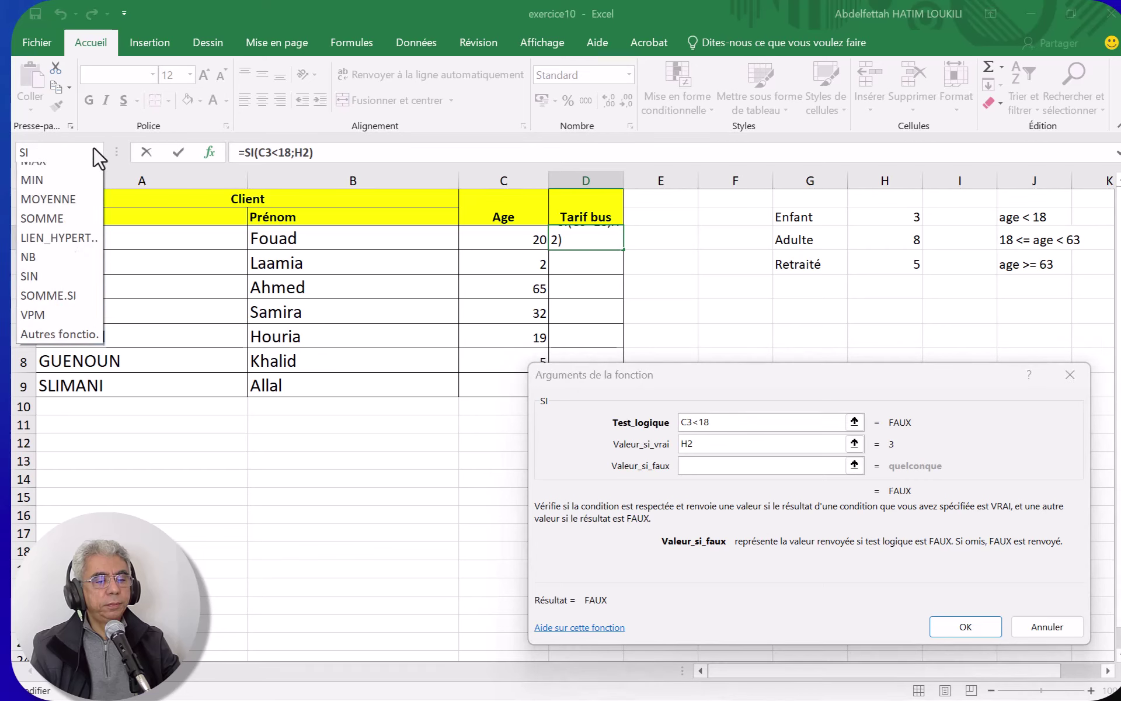
left_click(76, 173)
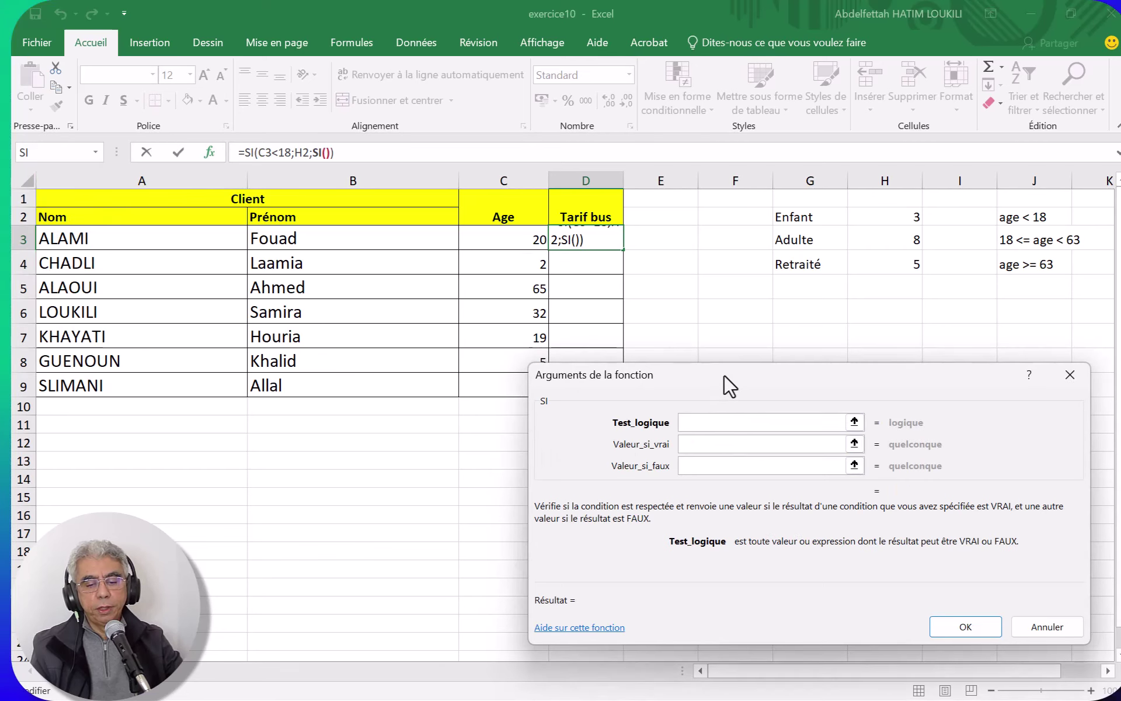
left_click_drag(724, 375, 734, 399)
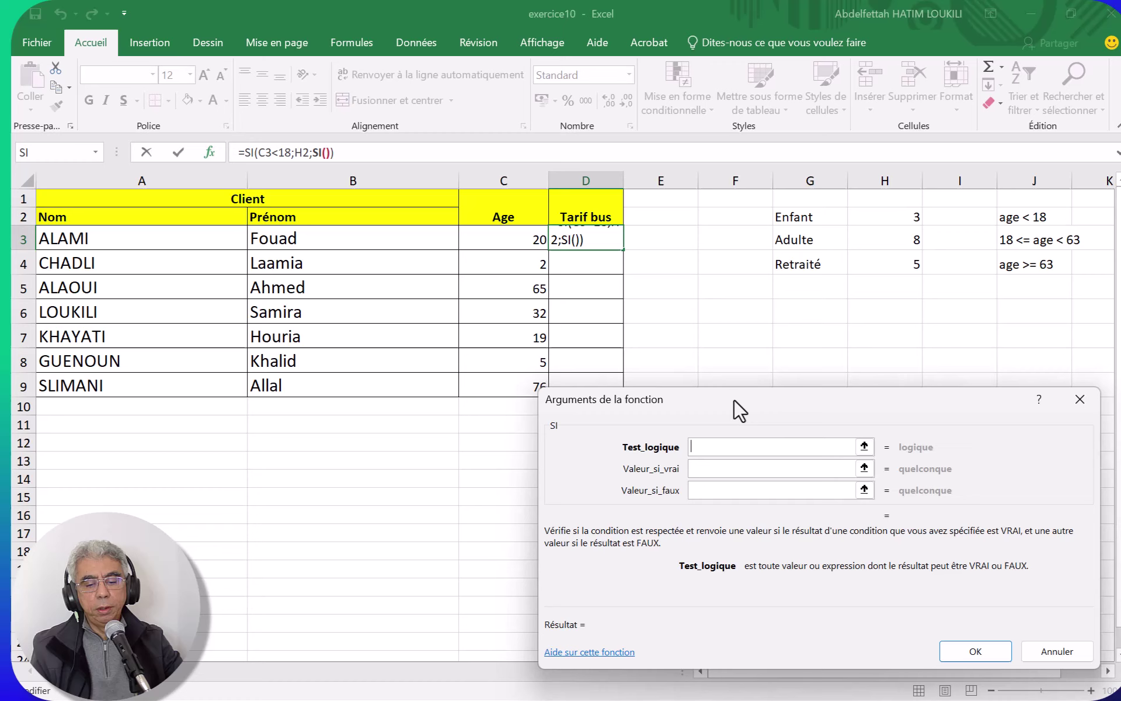
Step: Enter C3>=63 as the logical test of the nested SI function
left_click(480, 234)
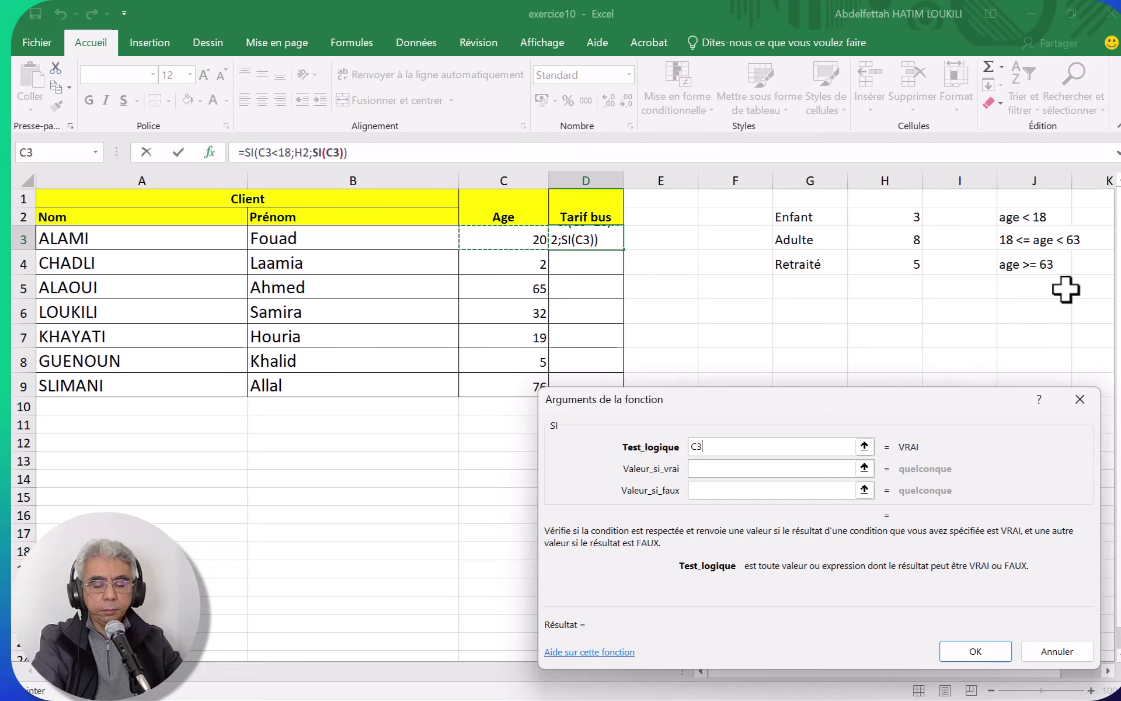
type("<")
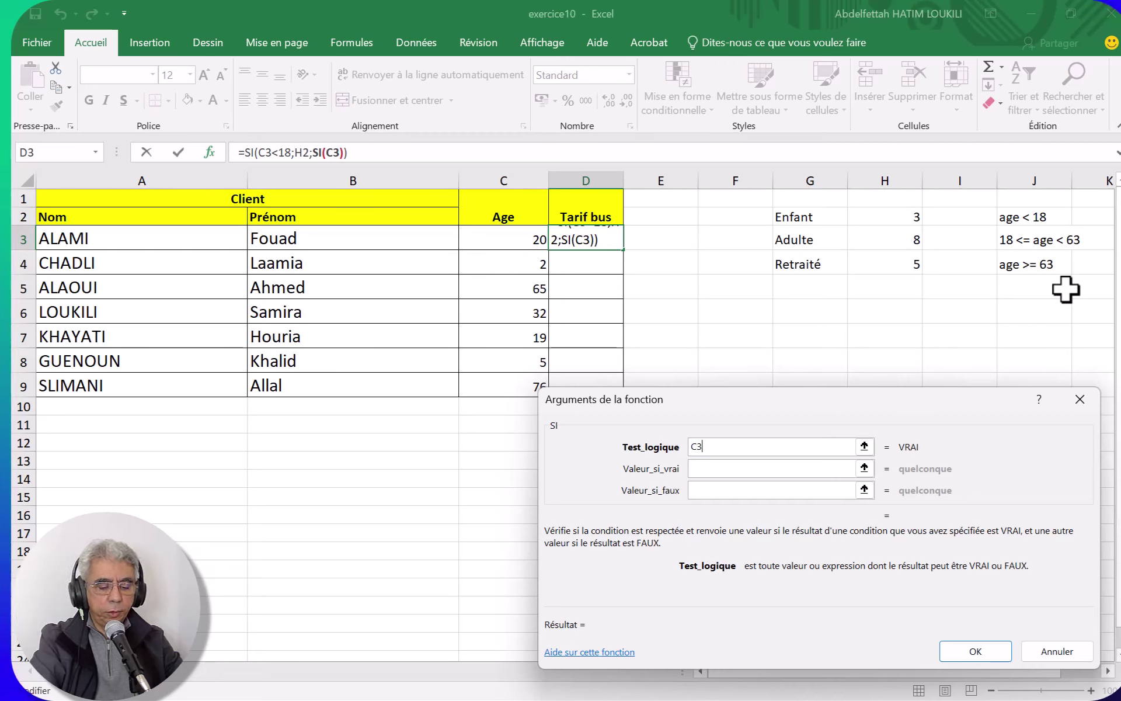
type(">")
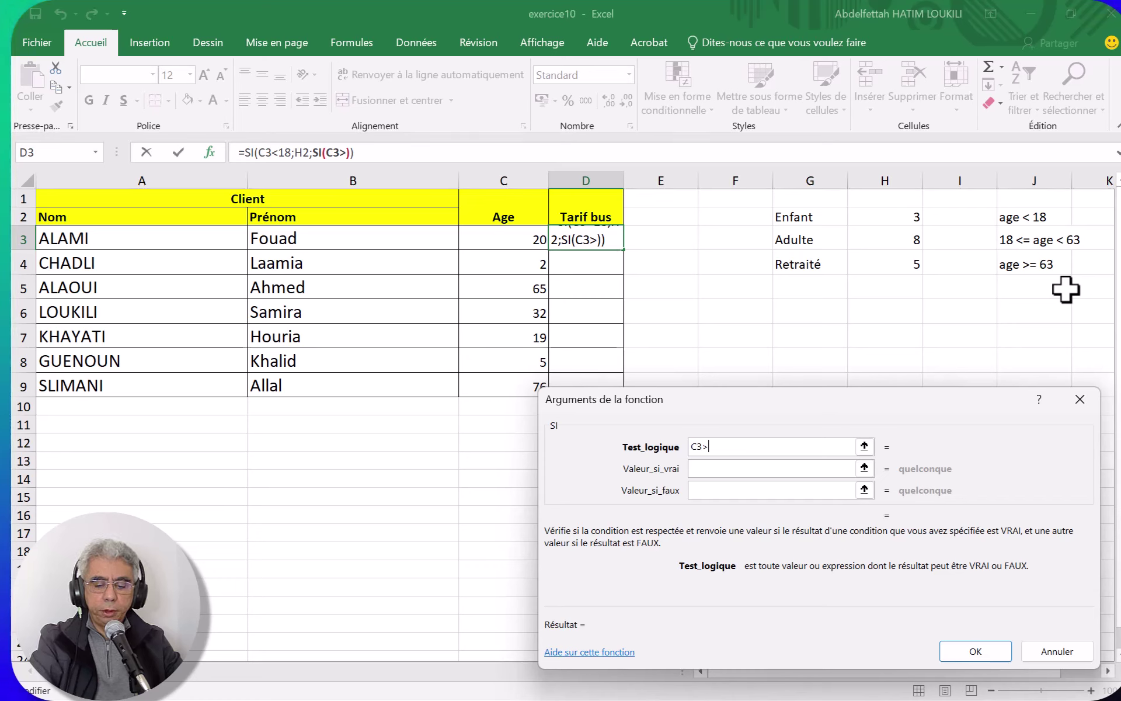
type("=63")
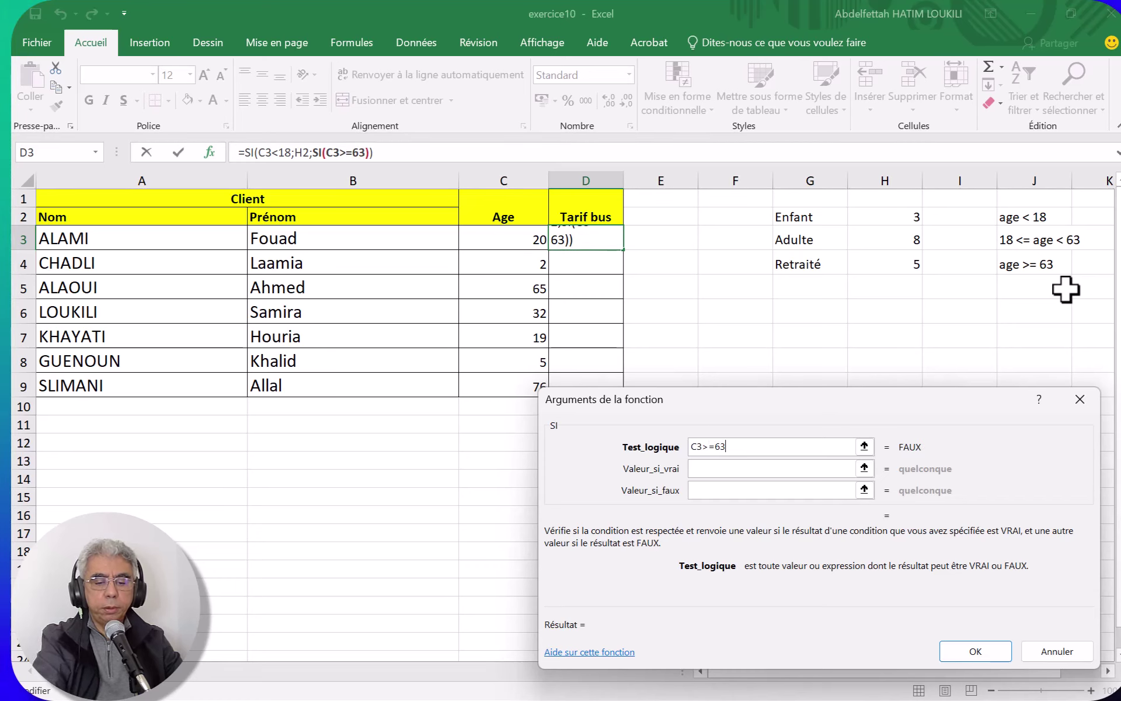
Step: Make the nested SI return relative reference H4 if true and H3 if false, and validate the formula
left_click(746, 469)
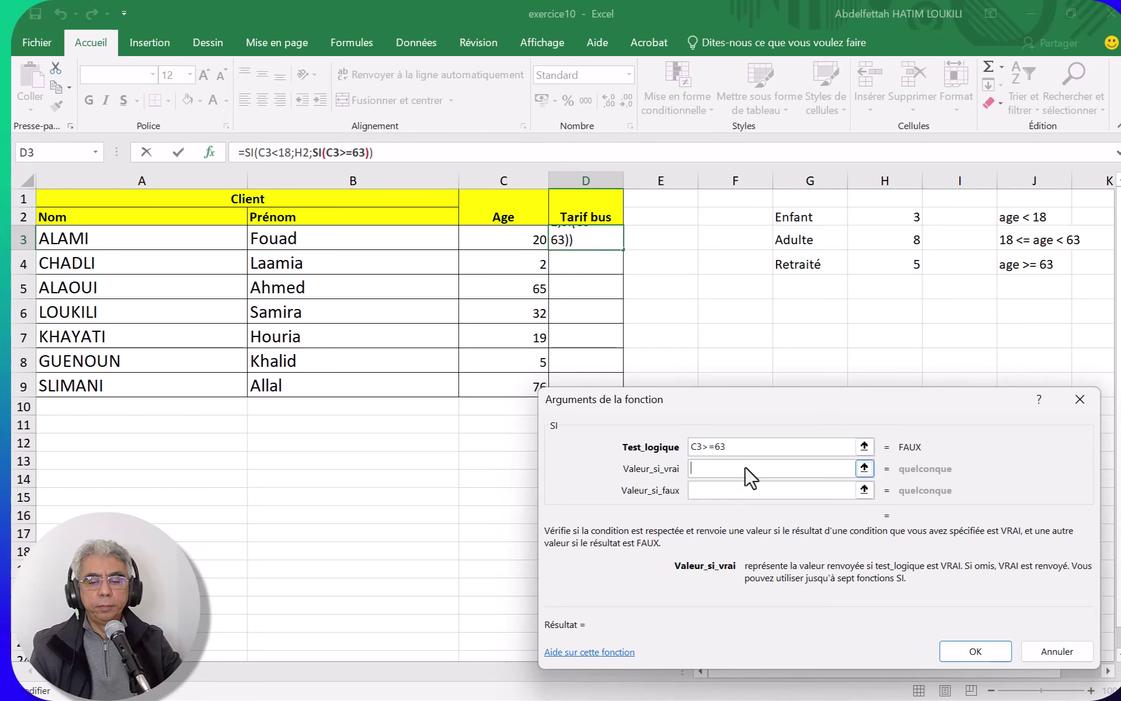
left_click(902, 270)
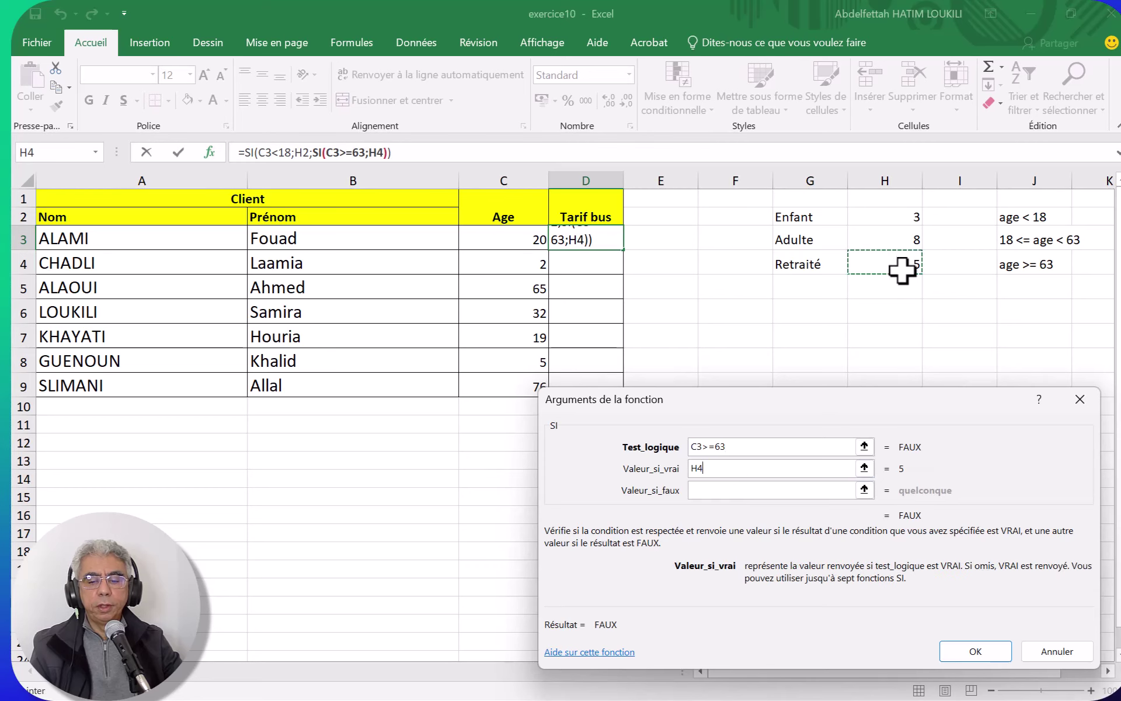
left_click(734, 493)
left_click(915, 242)
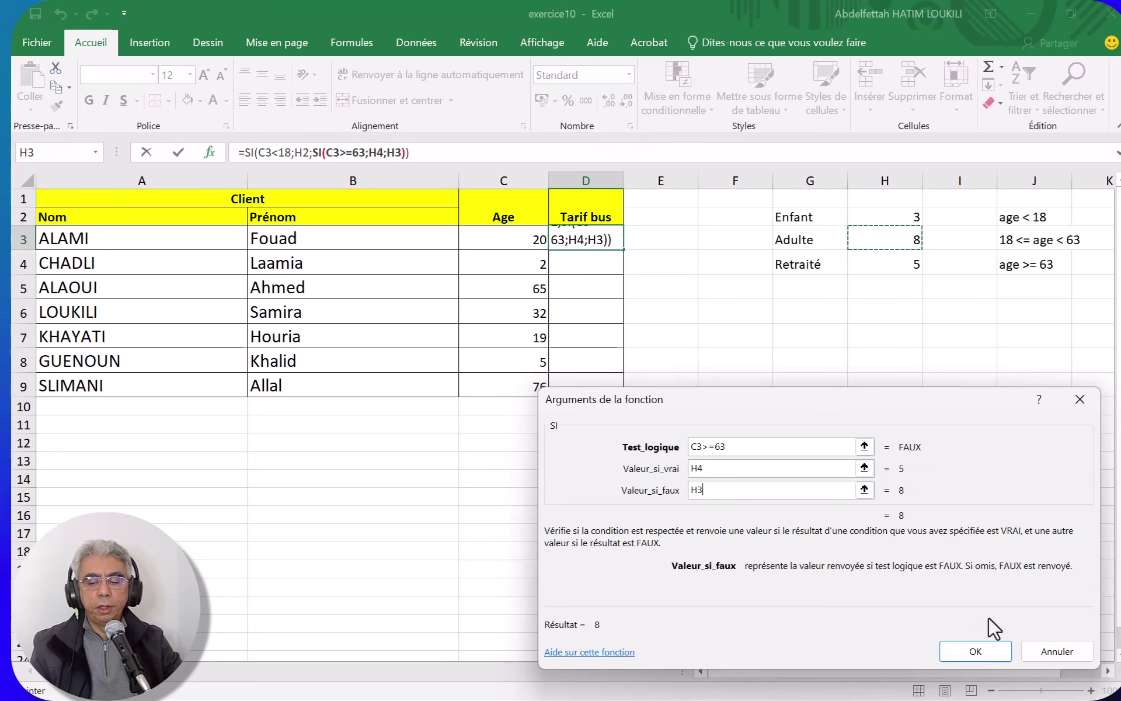
left_click(970, 652)
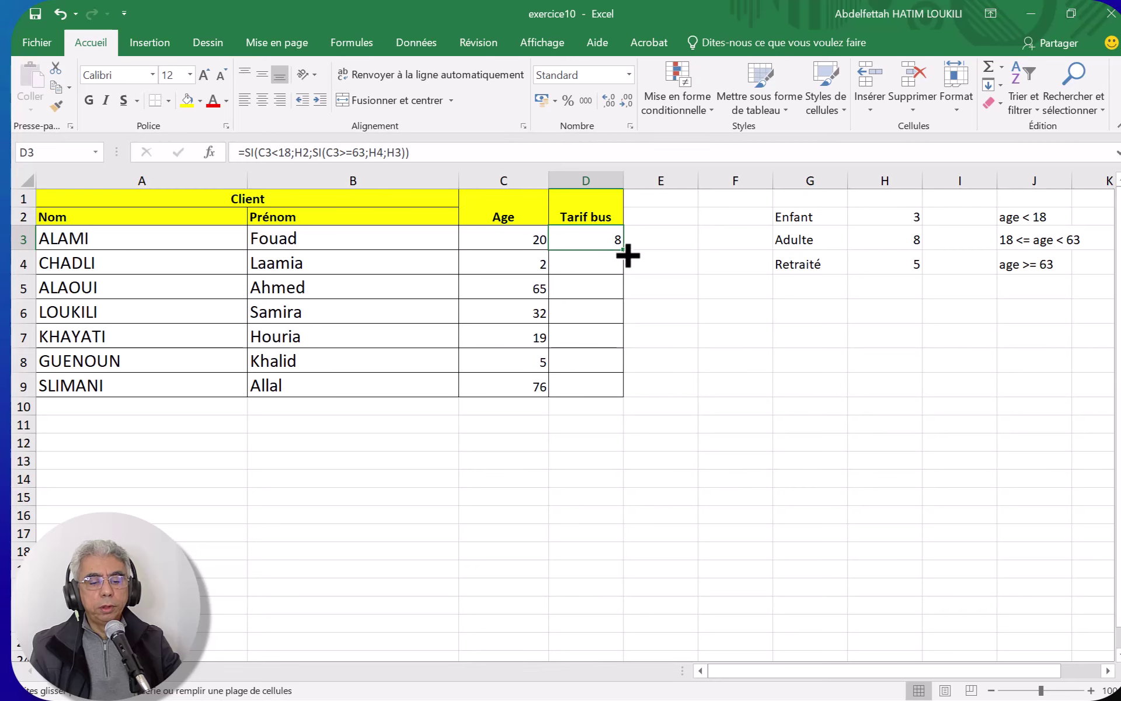
Step: Copy the relative-reference formula from D3 down to D9
left_click_drag(628, 255, 633, 397)
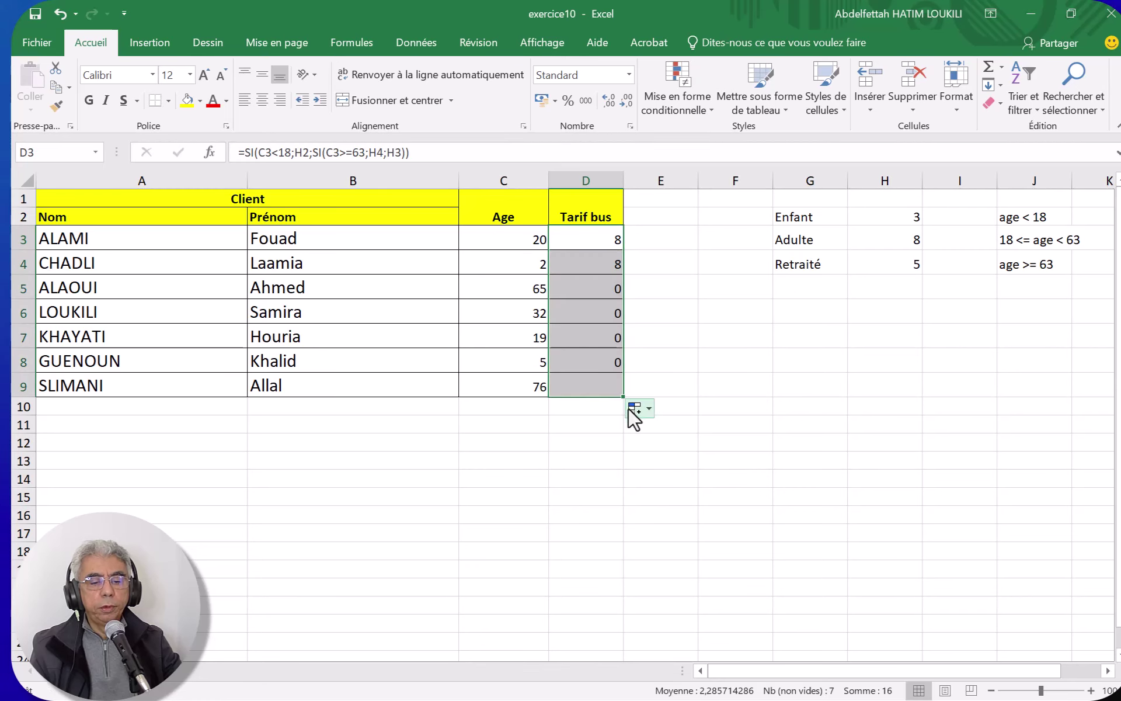
left_click(793, 461)
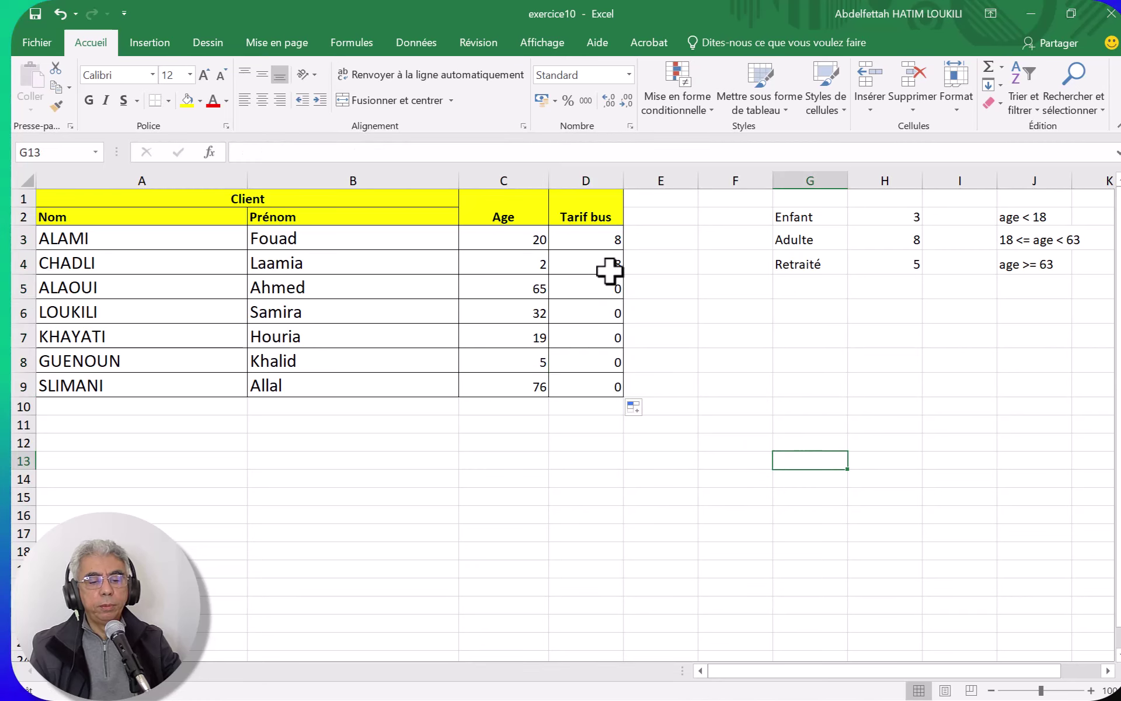
Step: Examine the formulas in D3 to D6 and compare their fare references with the fare table cells
left_click(598, 242)
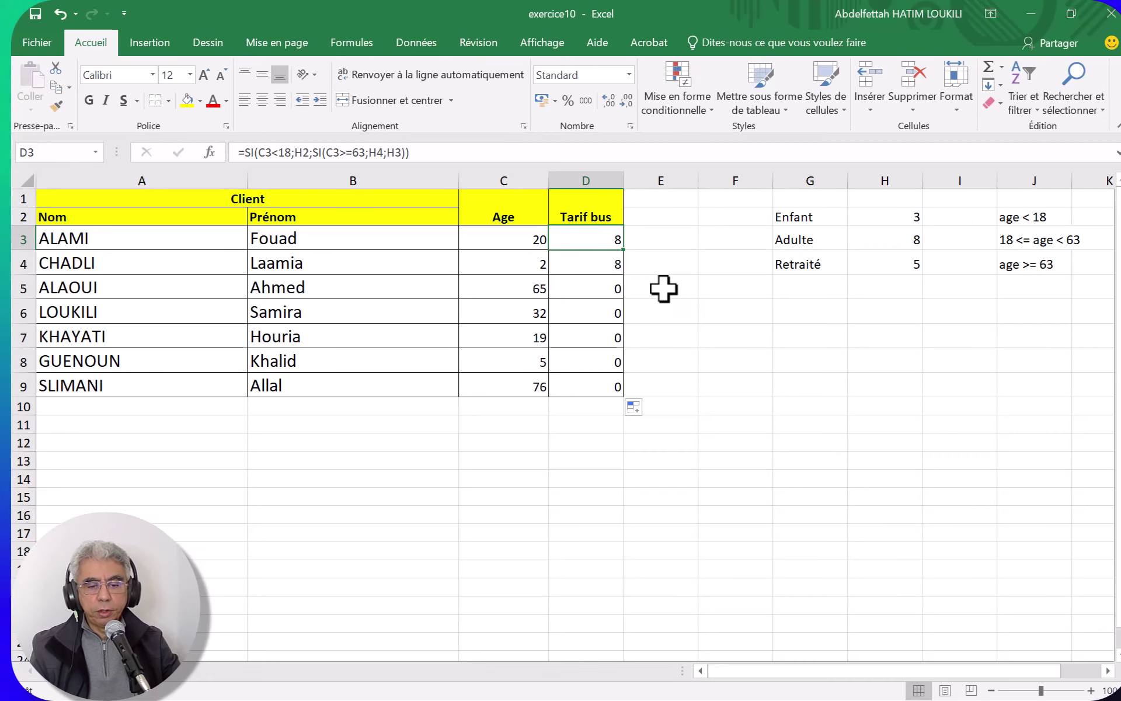
left_click(596, 268)
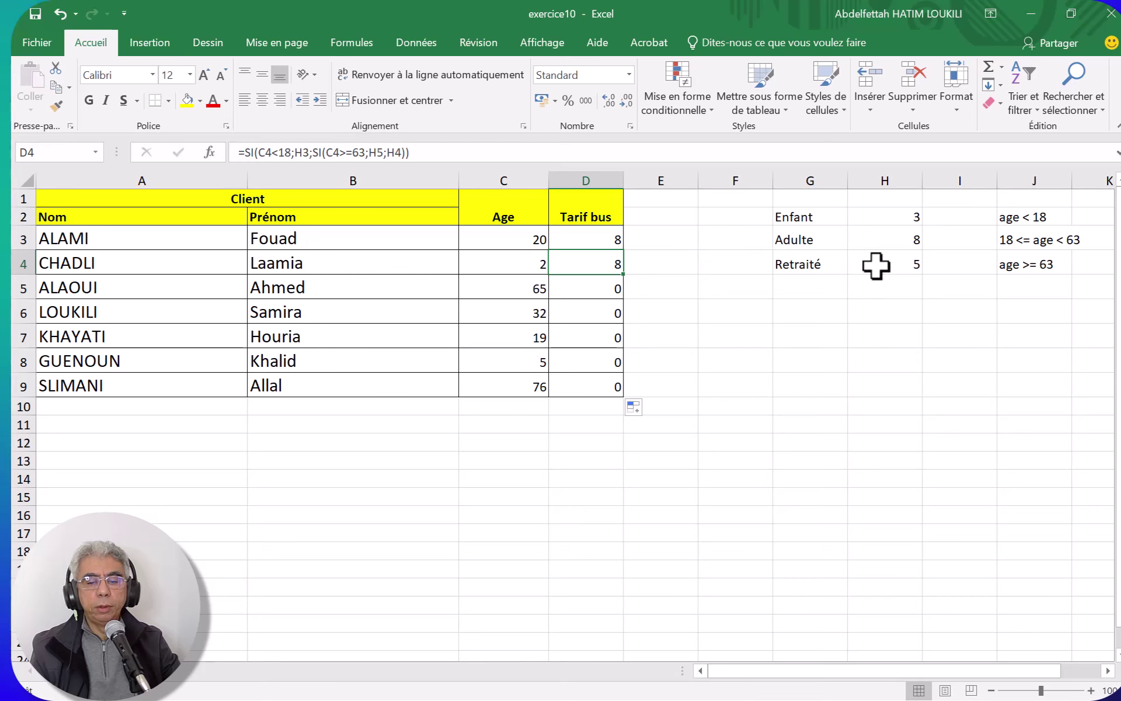
left_click(536, 289)
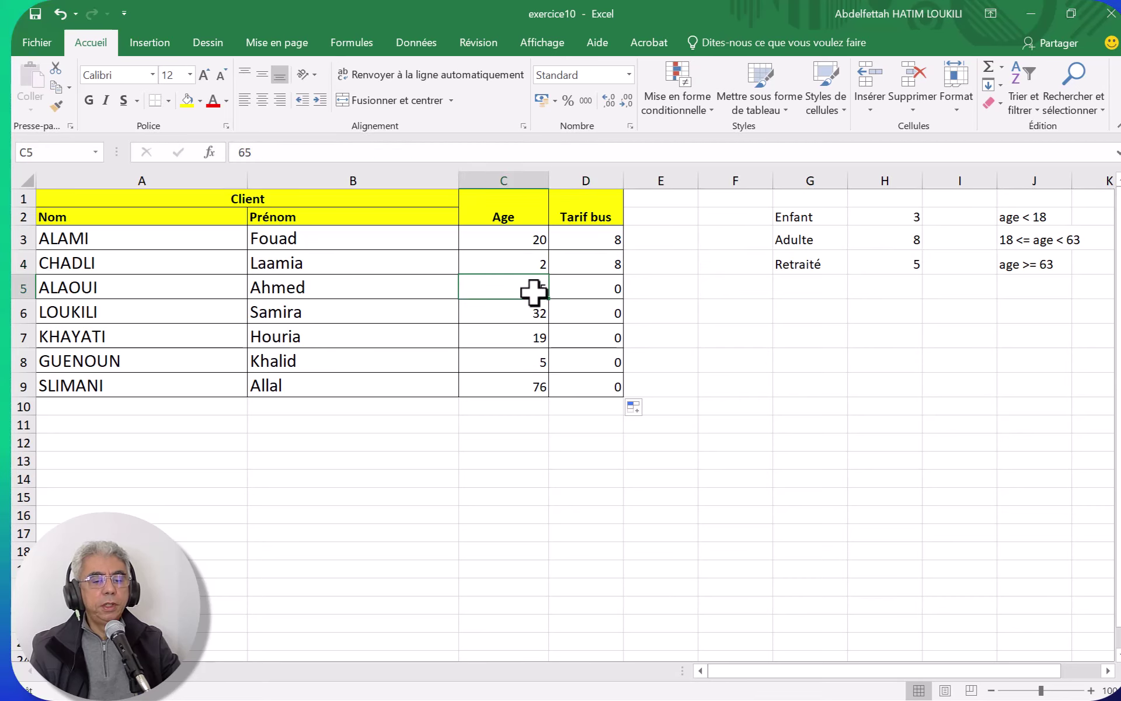
left_click(613, 286)
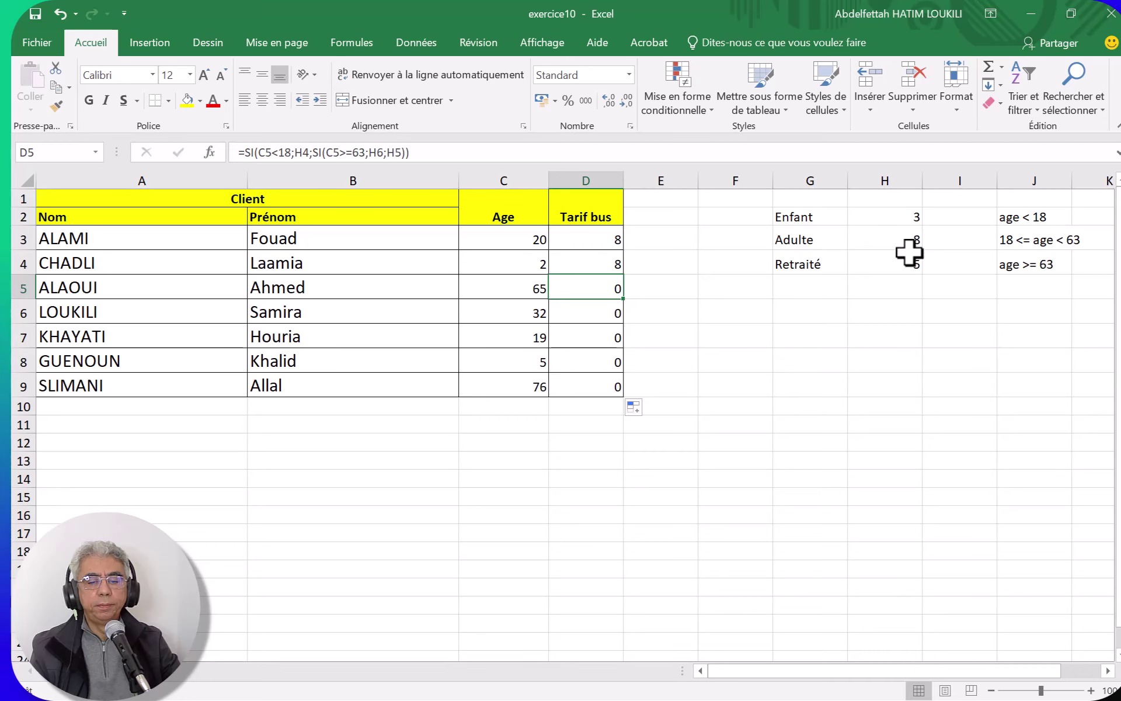
left_click(611, 314)
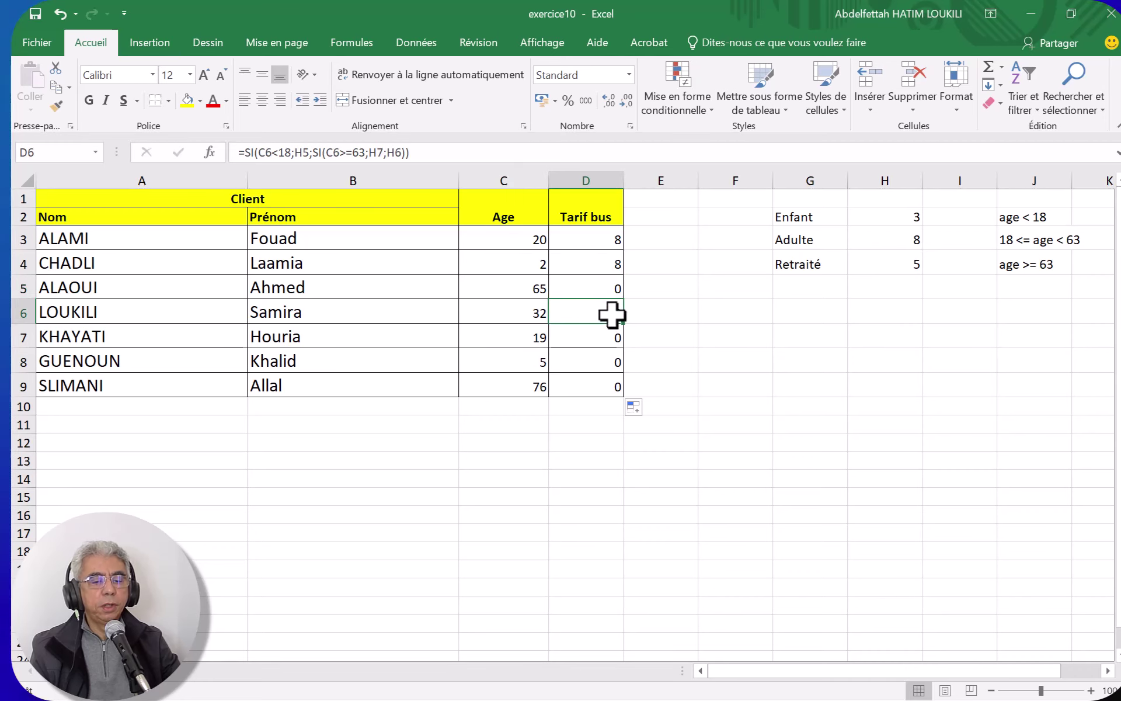
Step: Examine the formula in D7 and compare its fare references with the cells of the fare table
left_click(906, 285)
left_click(618, 335)
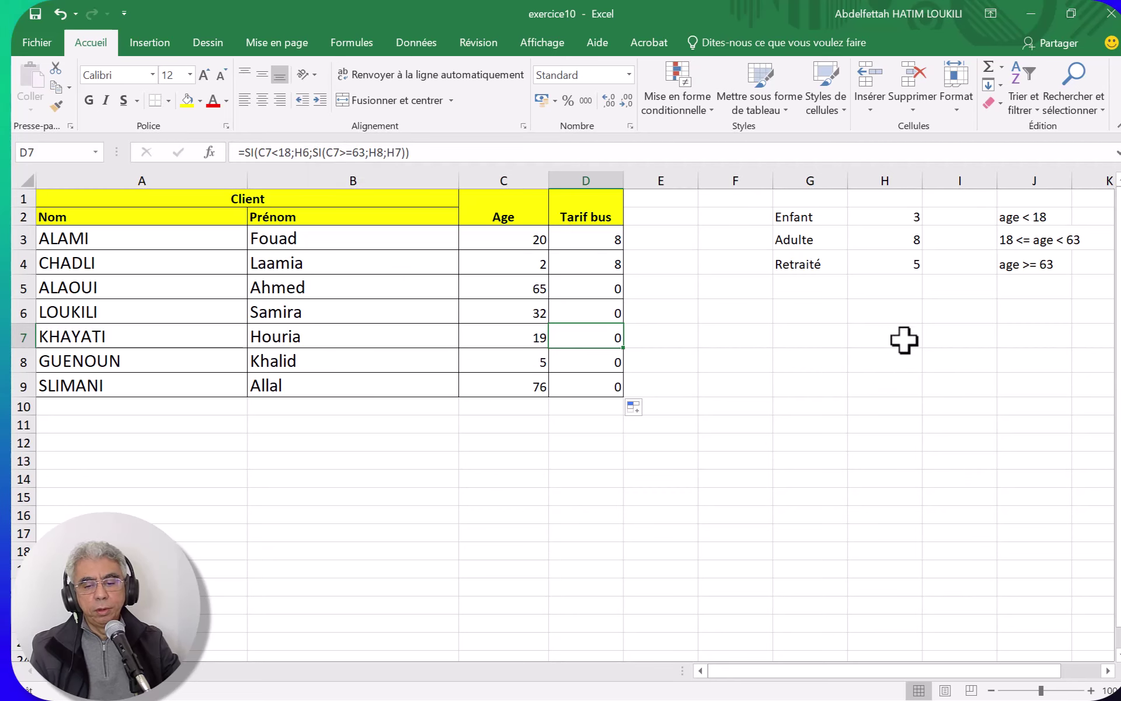
left_click(901, 318)
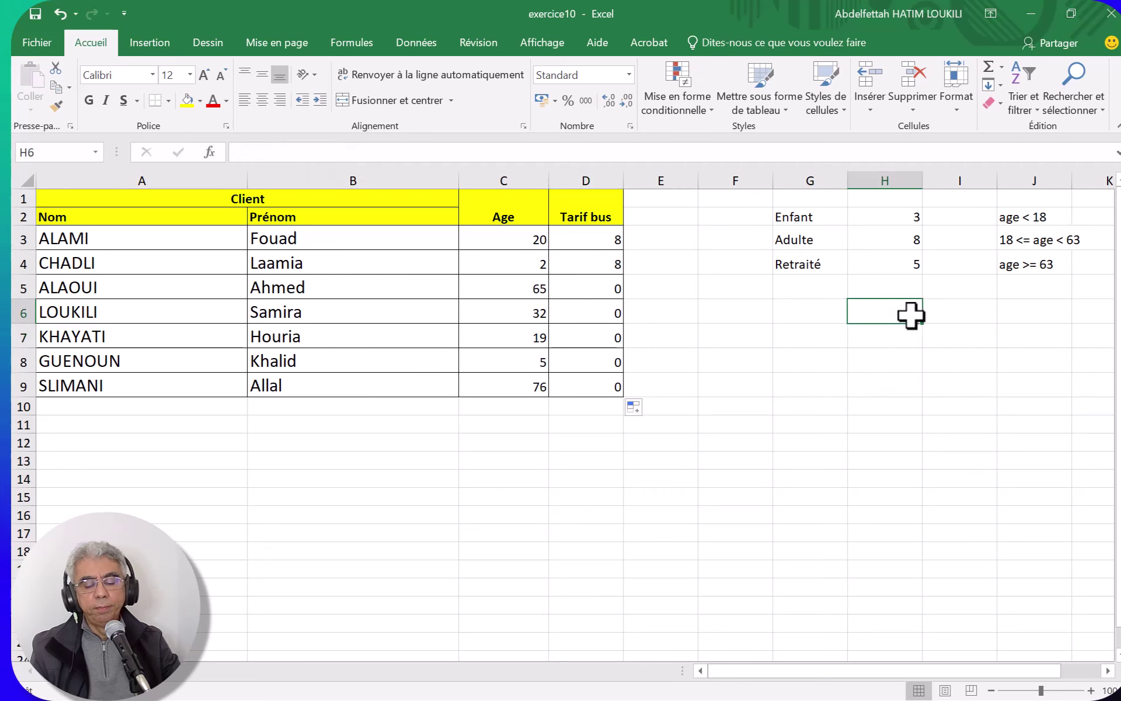
left_click(909, 219)
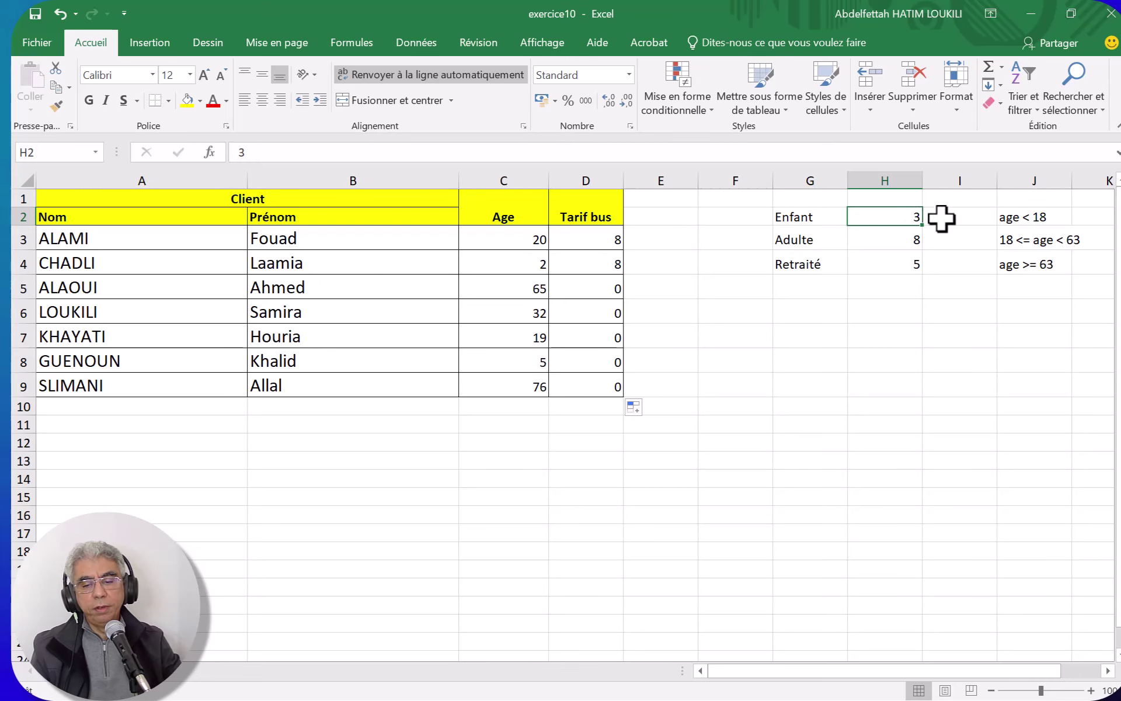
Step: Clear the relative-reference fare formulas from D3 to D9
left_click(762, 357)
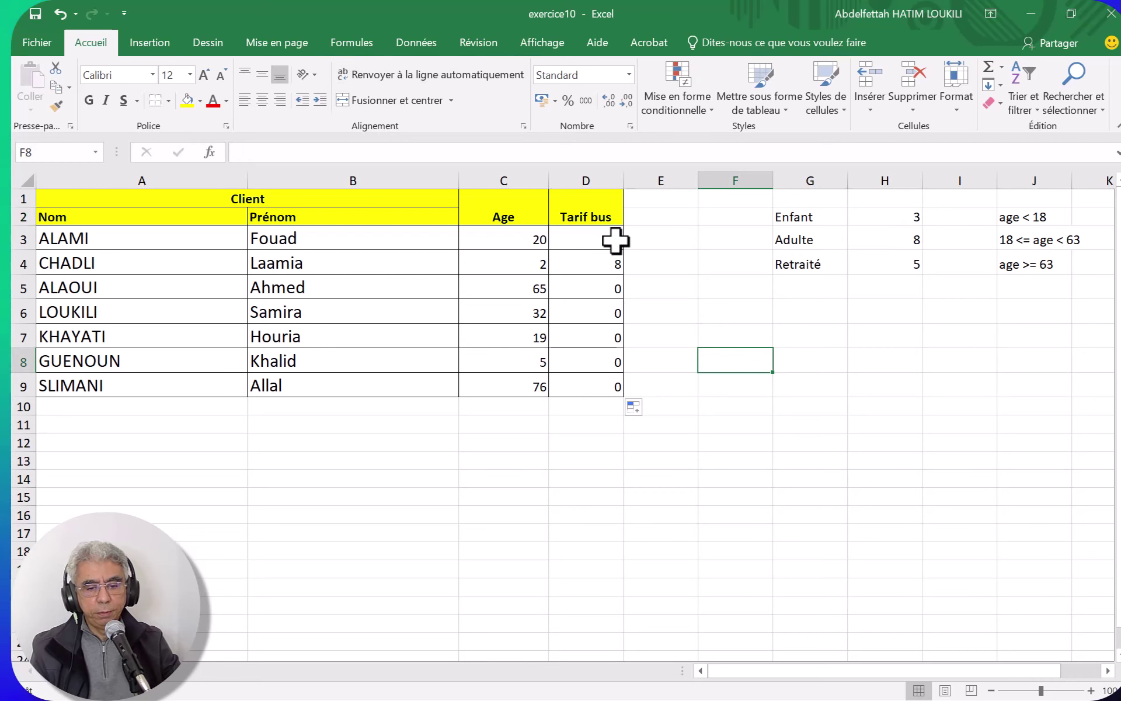
left_click_drag(616, 239, 615, 385)
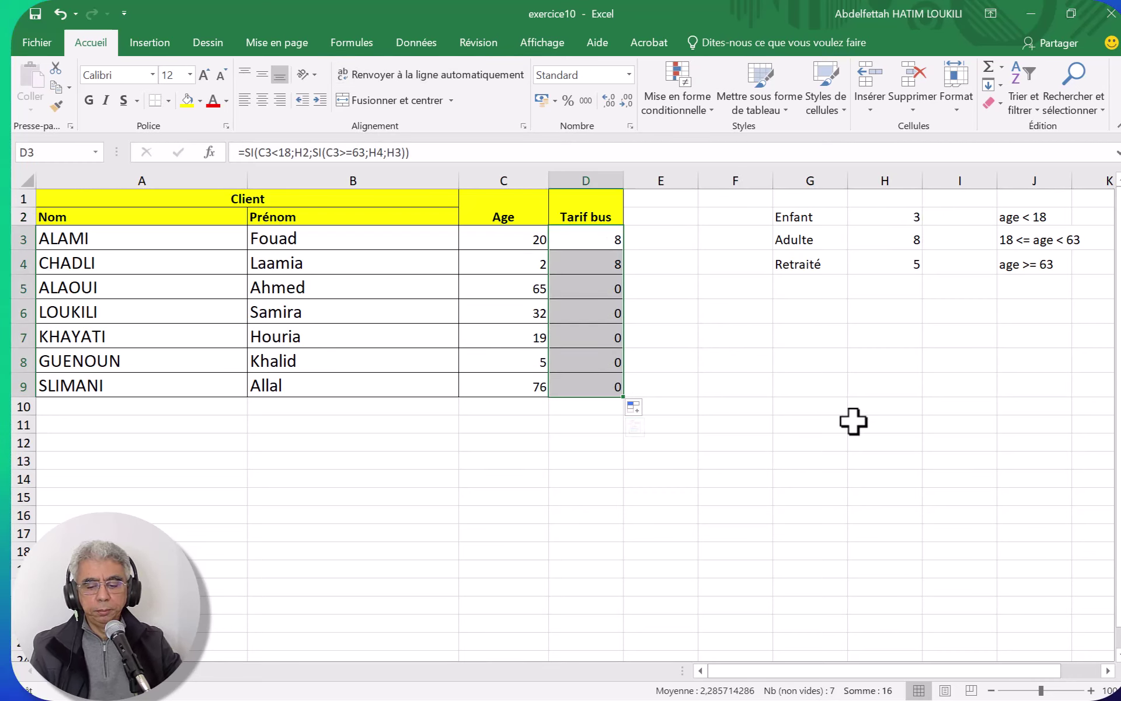
key("Delete")
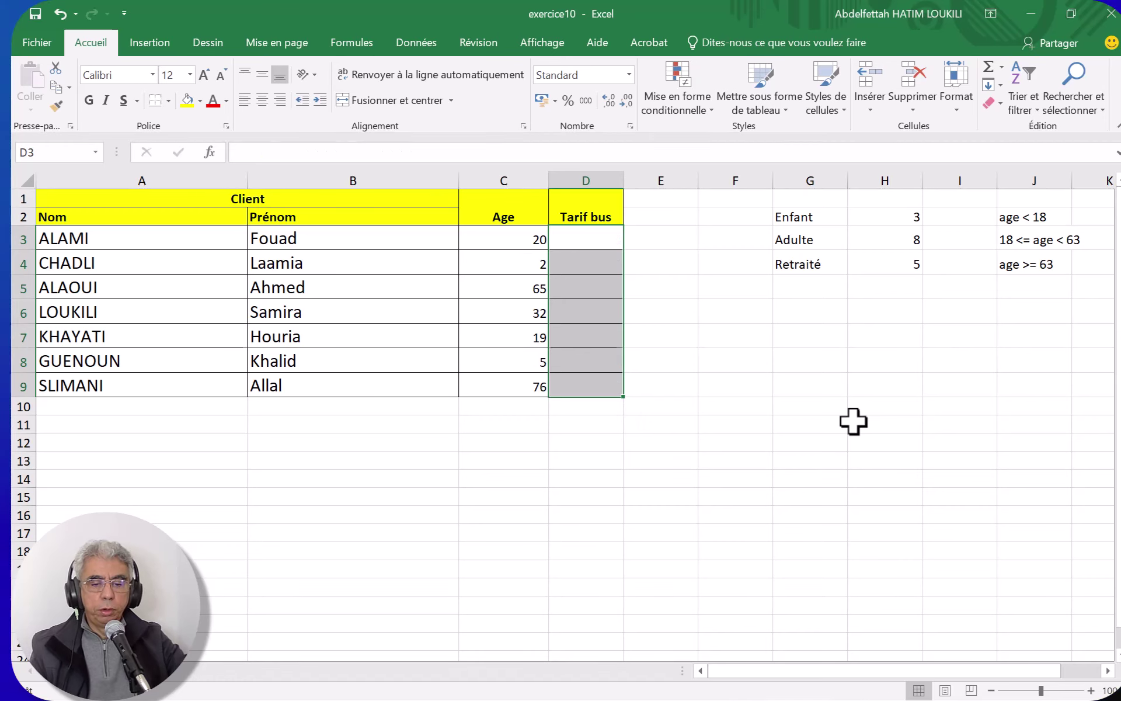
Step: Insert an SI function in D3 with C3<18 as its logical test
left_click(601, 240)
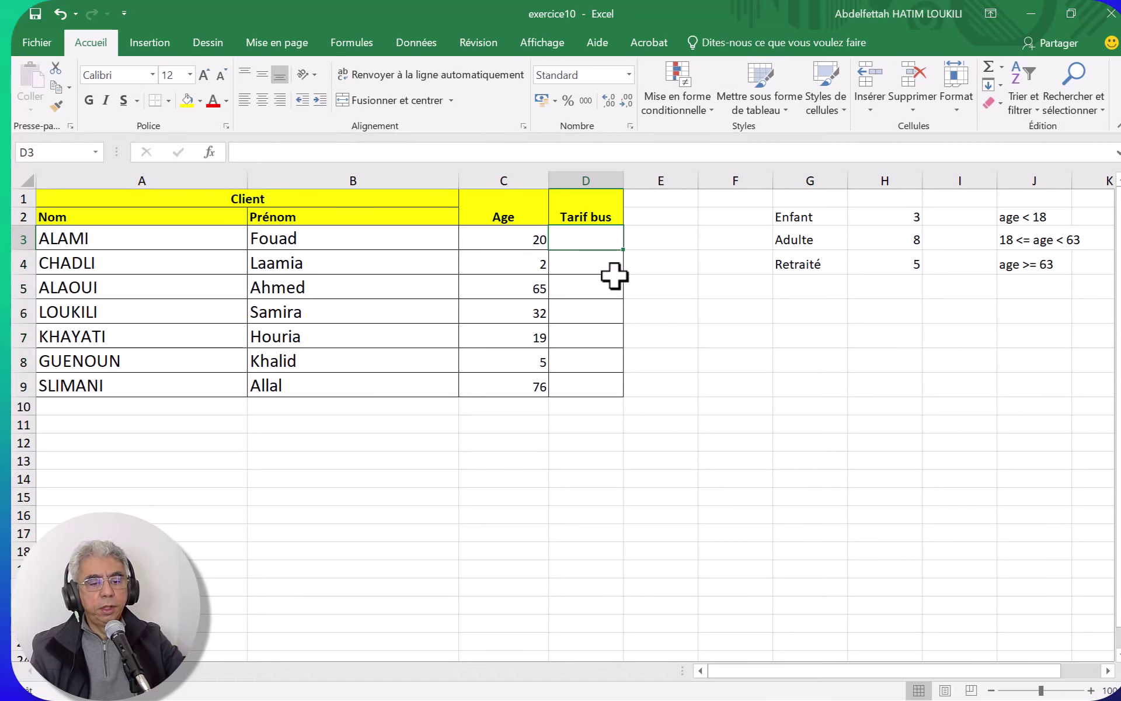
left_click(205, 152)
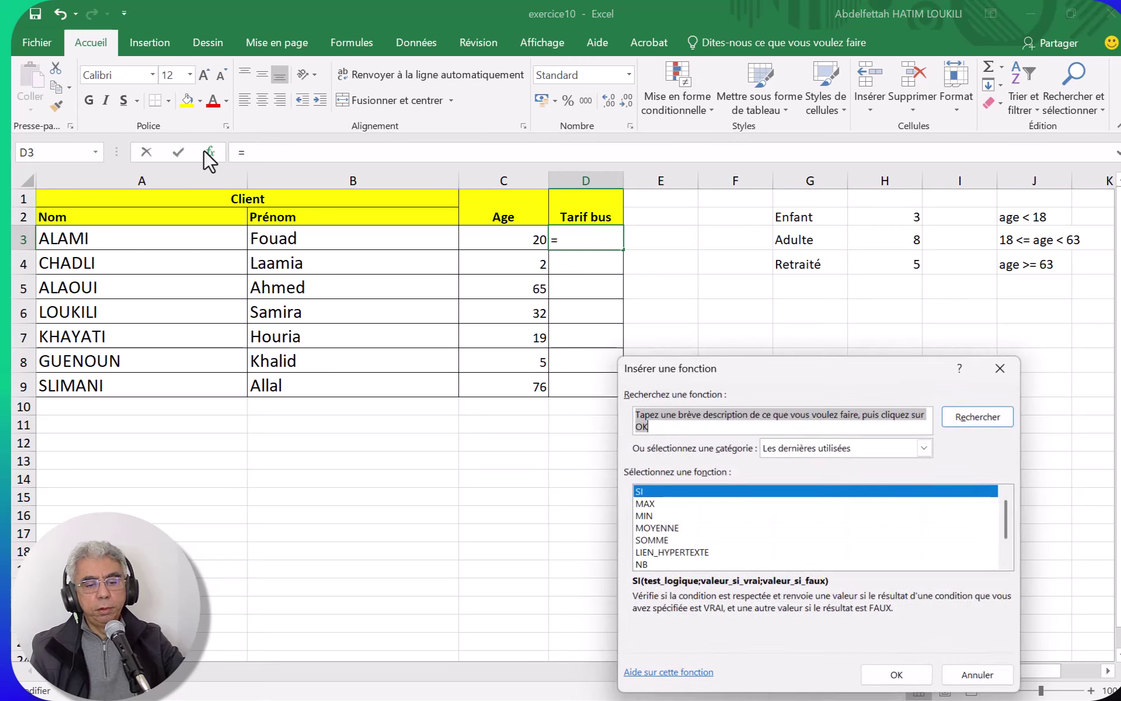
left_click(671, 490)
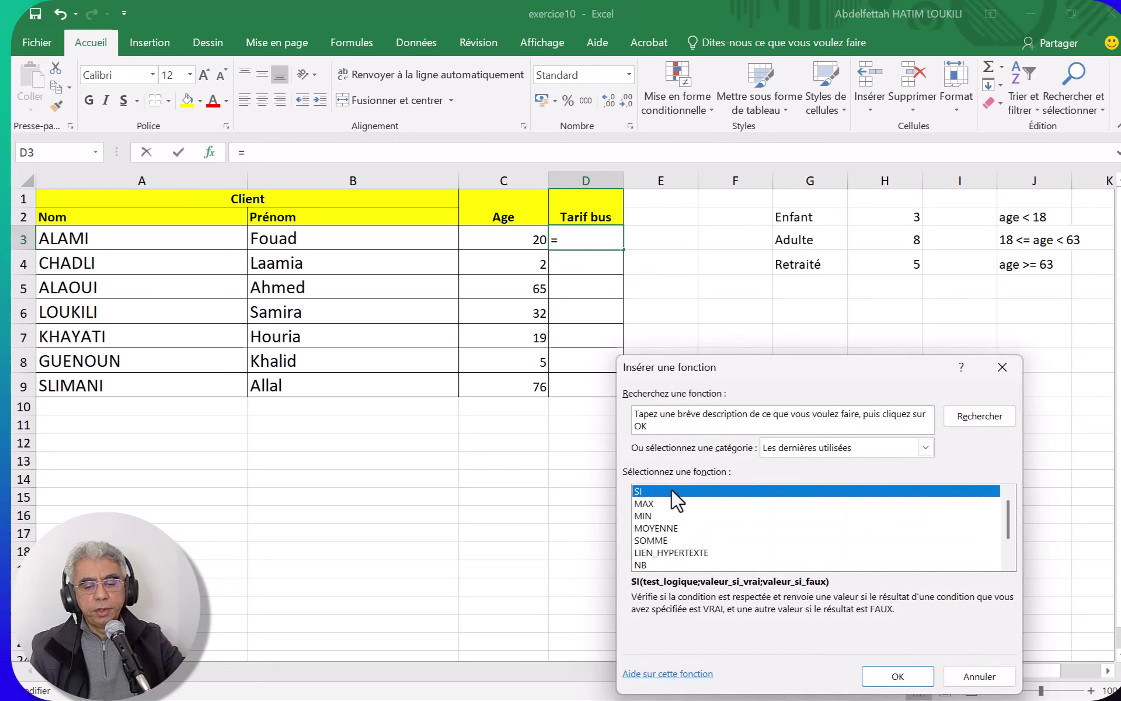
left_click(898, 677)
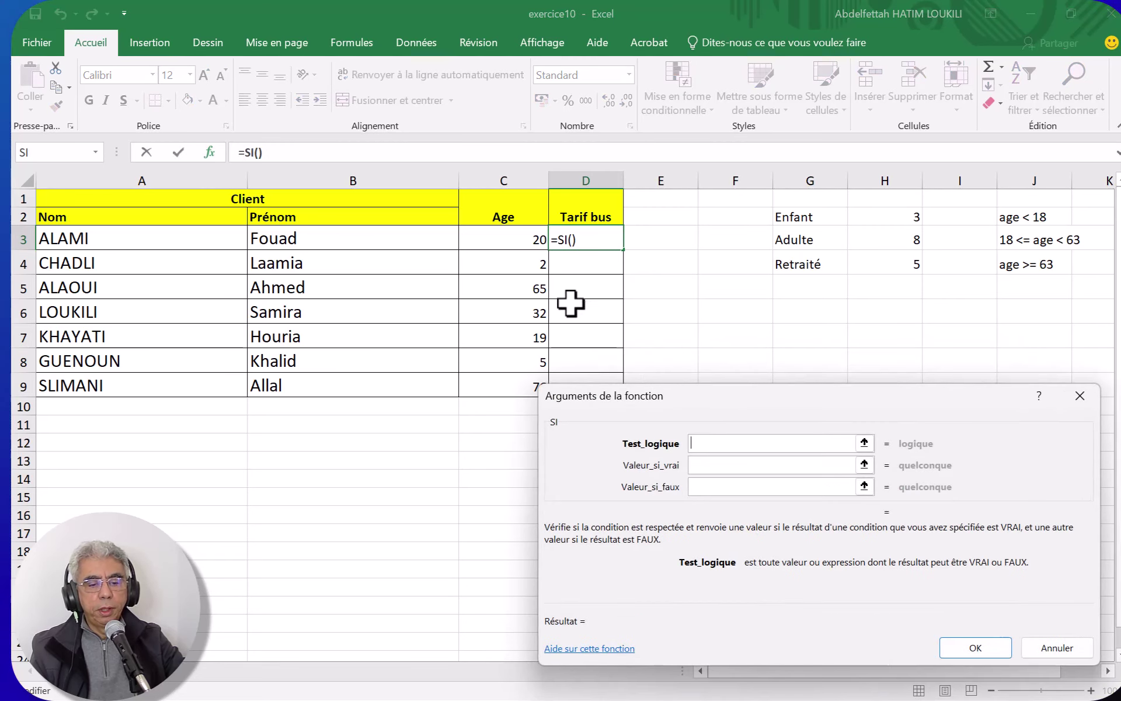
left_click(519, 244)
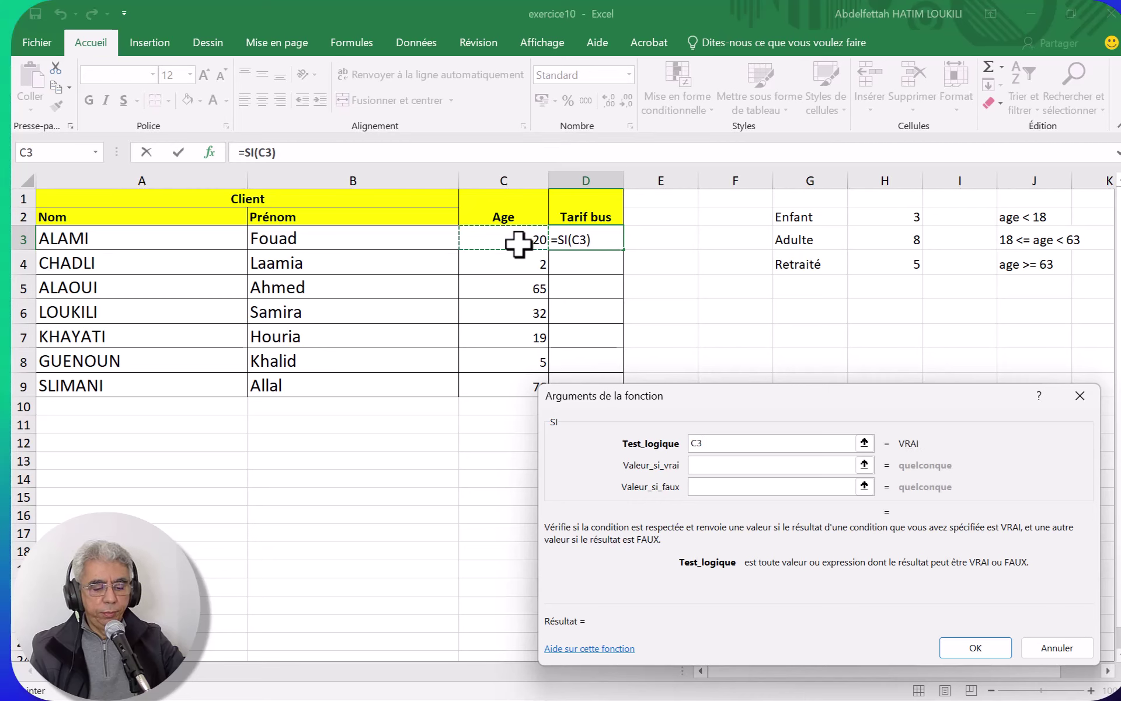
type("<18")
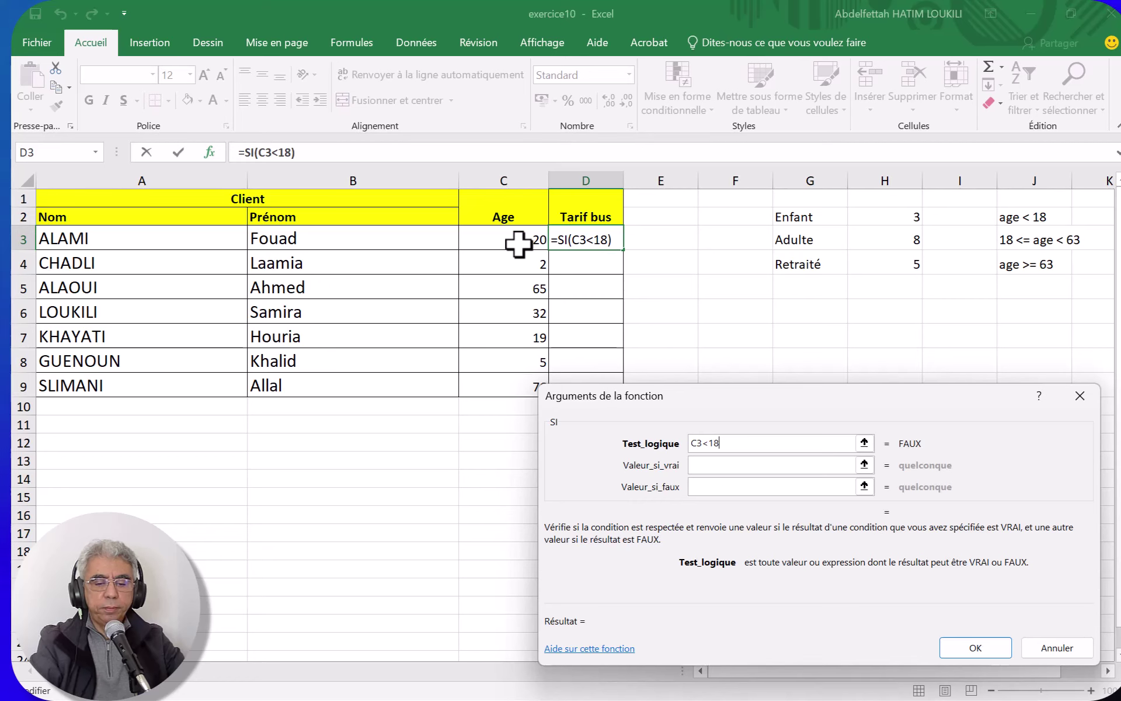
Step: Set the SI function's value if true to the absolute reference $H$2 and validate the formula
left_click(707, 466)
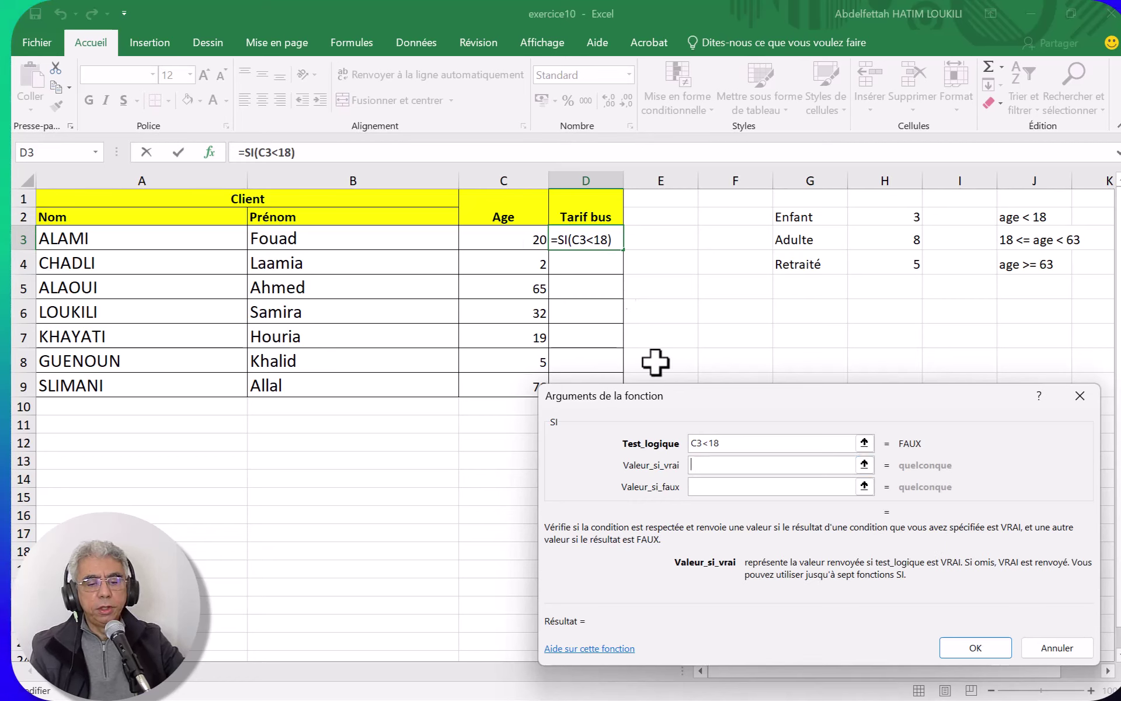
left_click(909, 218)
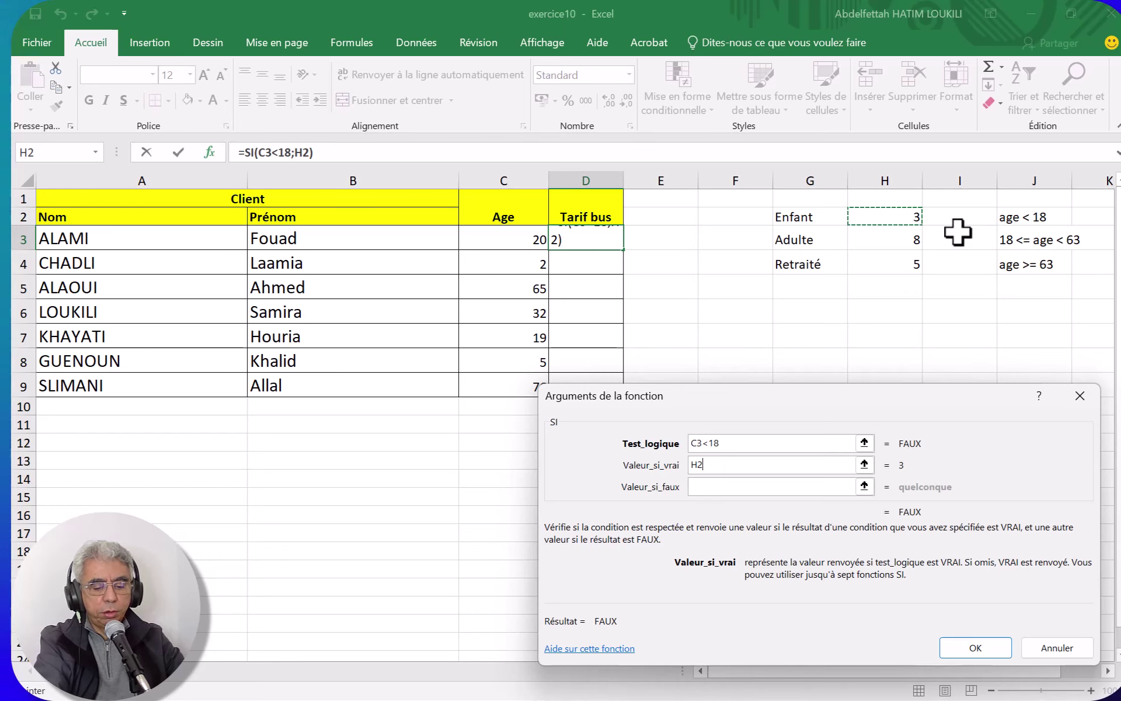
key("F4")
key("Return")
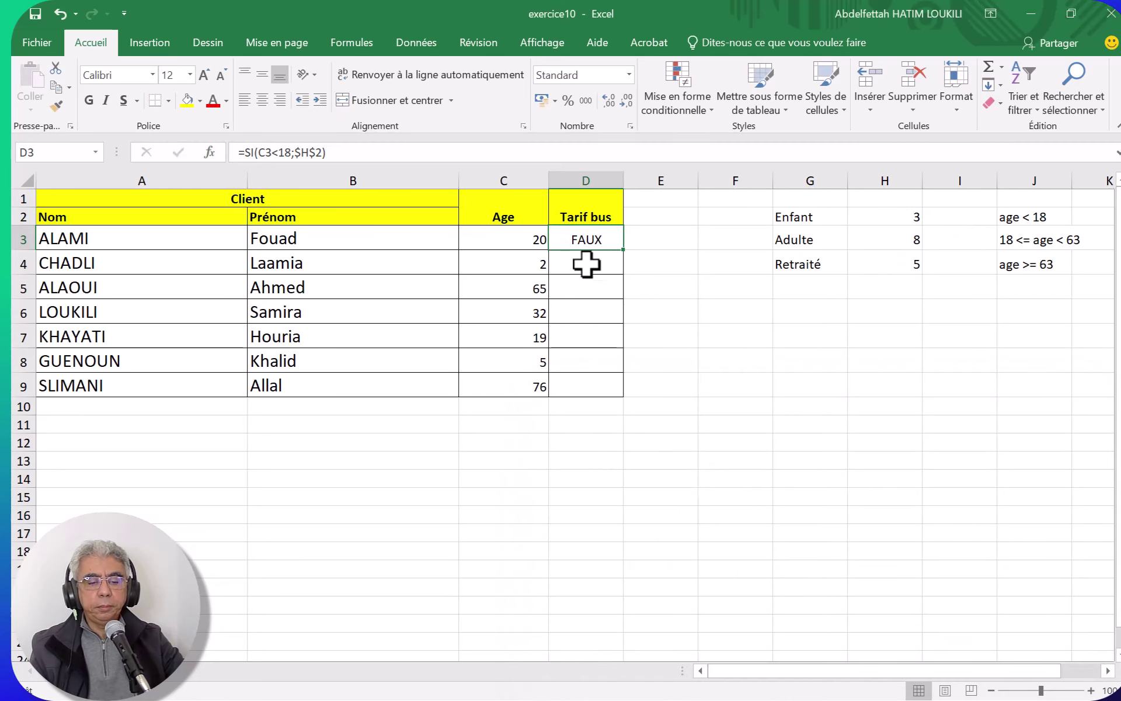
Step: Reopen the arguments of D3's SI function and nest a second SI function as the value if false
left_click(209, 153)
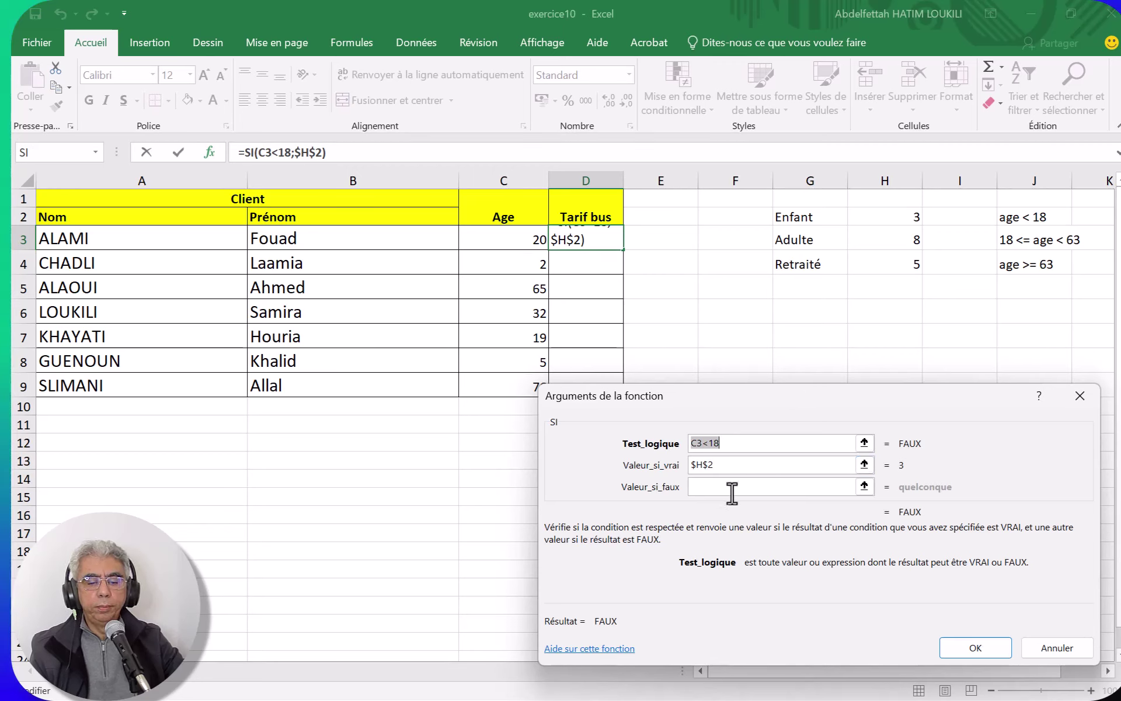
left_click(720, 490)
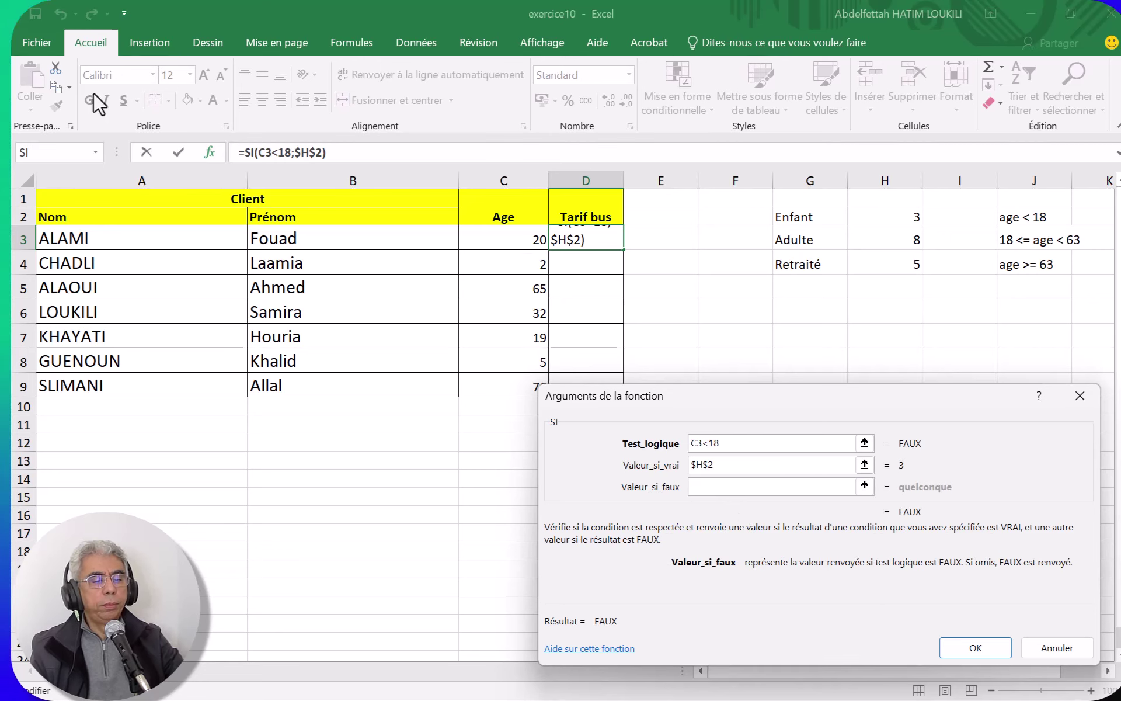
left_click(96, 151)
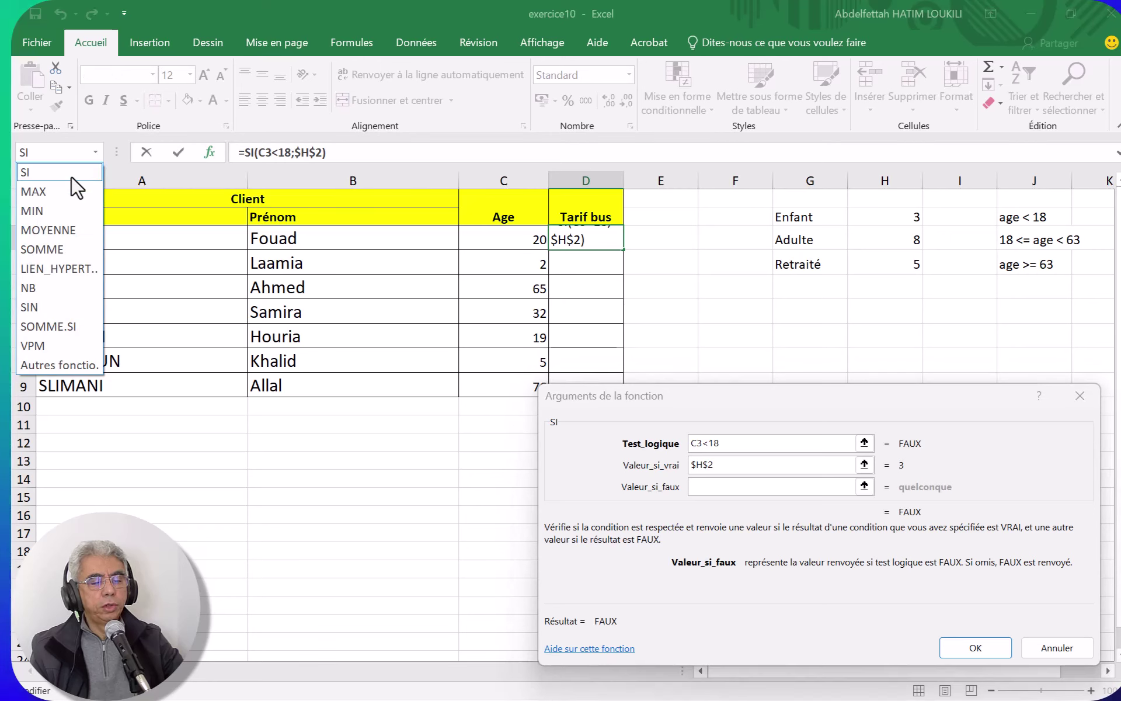
left_click(73, 173)
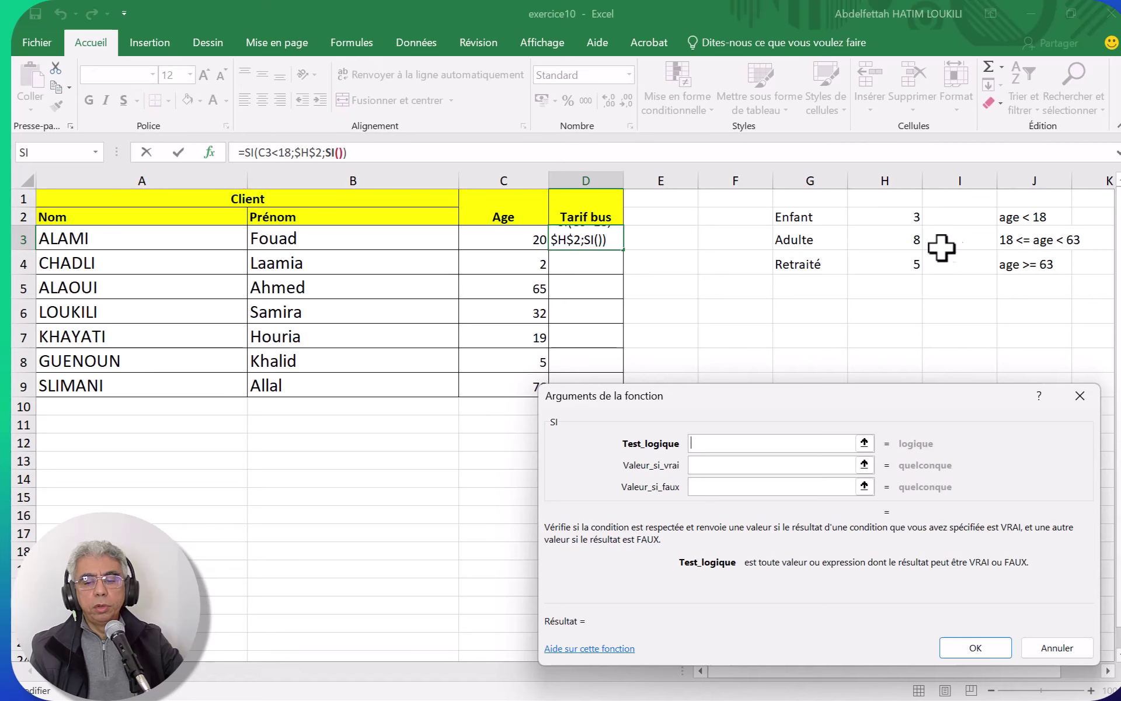
Step: Set the nested SI function's logical test to C3>=63
left_click(529, 237)
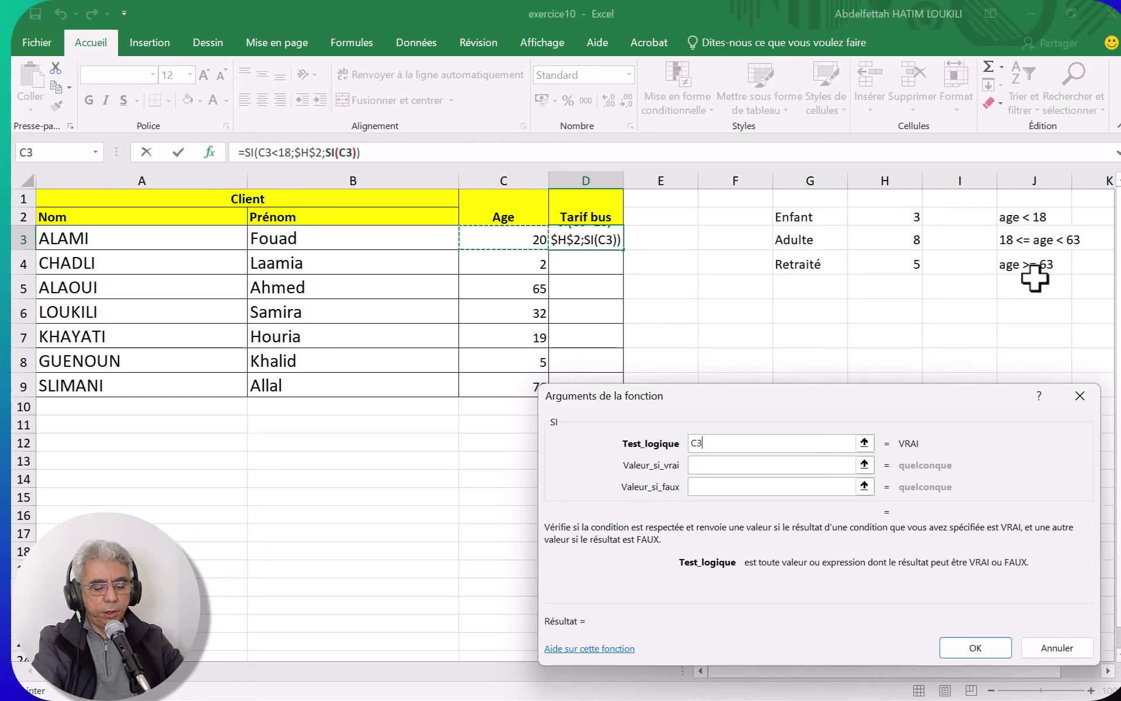
type(">")
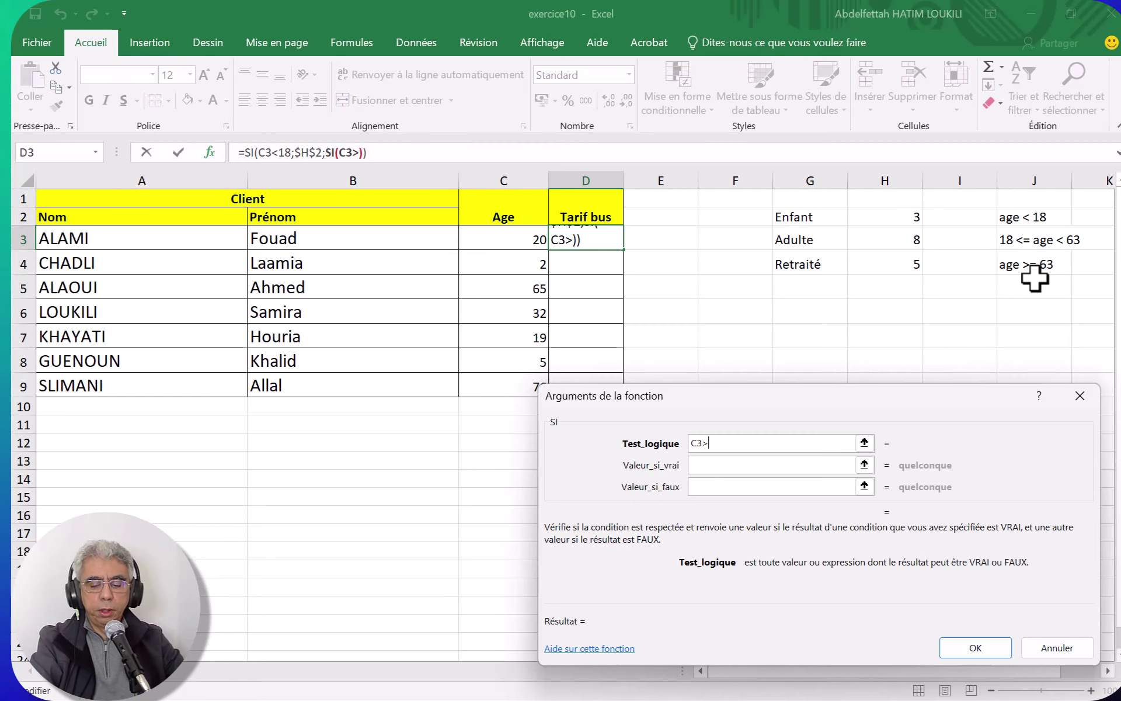
type("+")
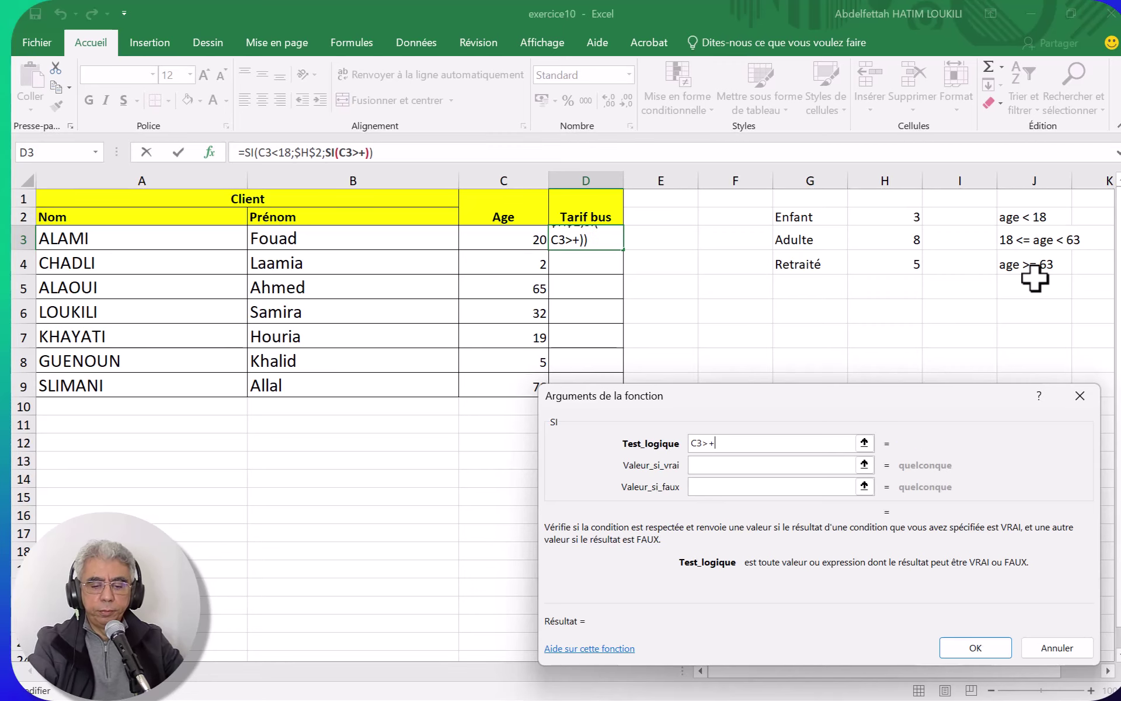
type("63=63")
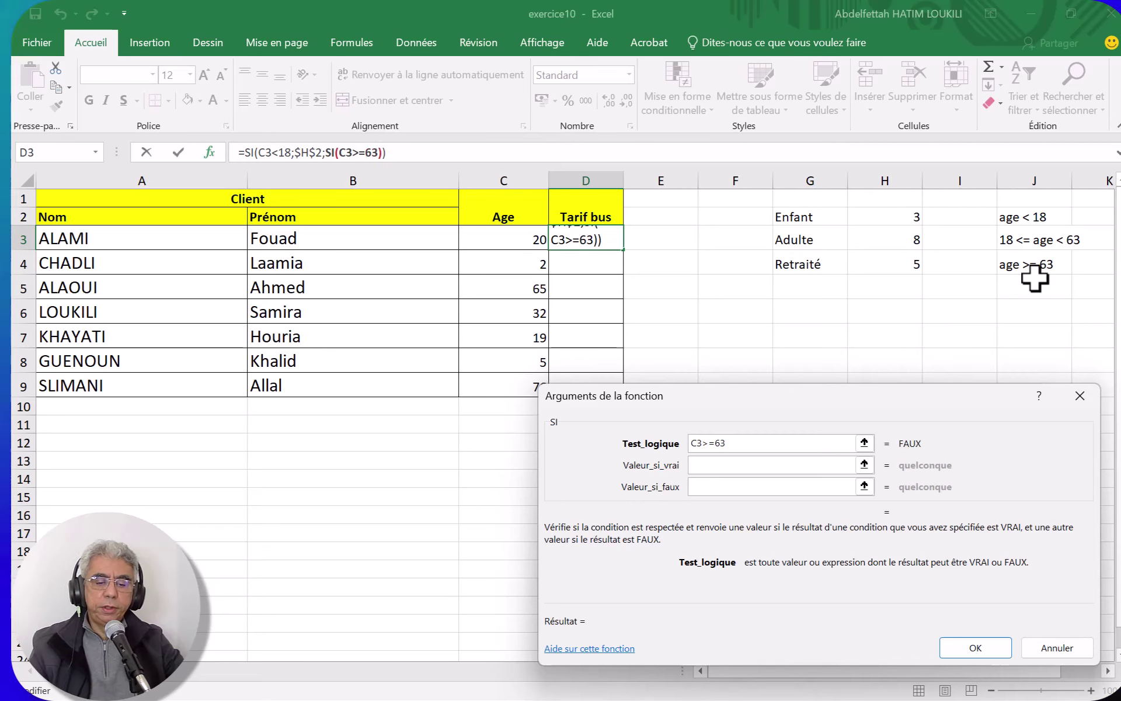
Step: Make the nested SI return absolute reference $H$4 if true and $H$3 if false, and validate the formula
left_click(700, 464)
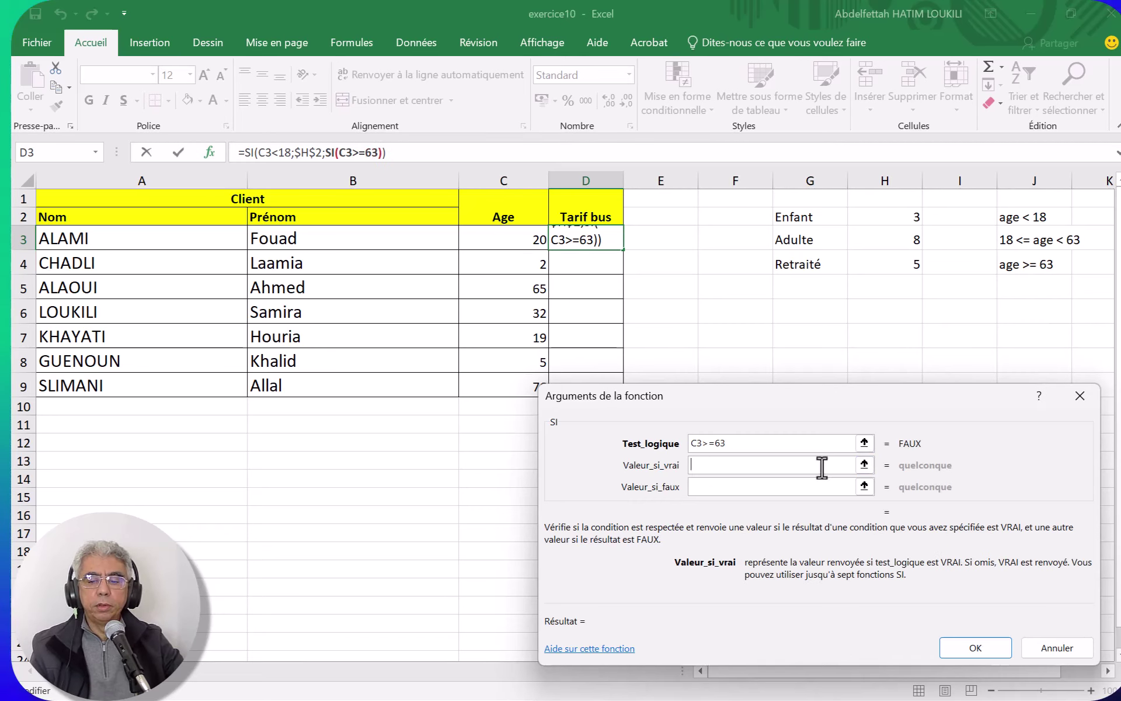
left_click(904, 260)
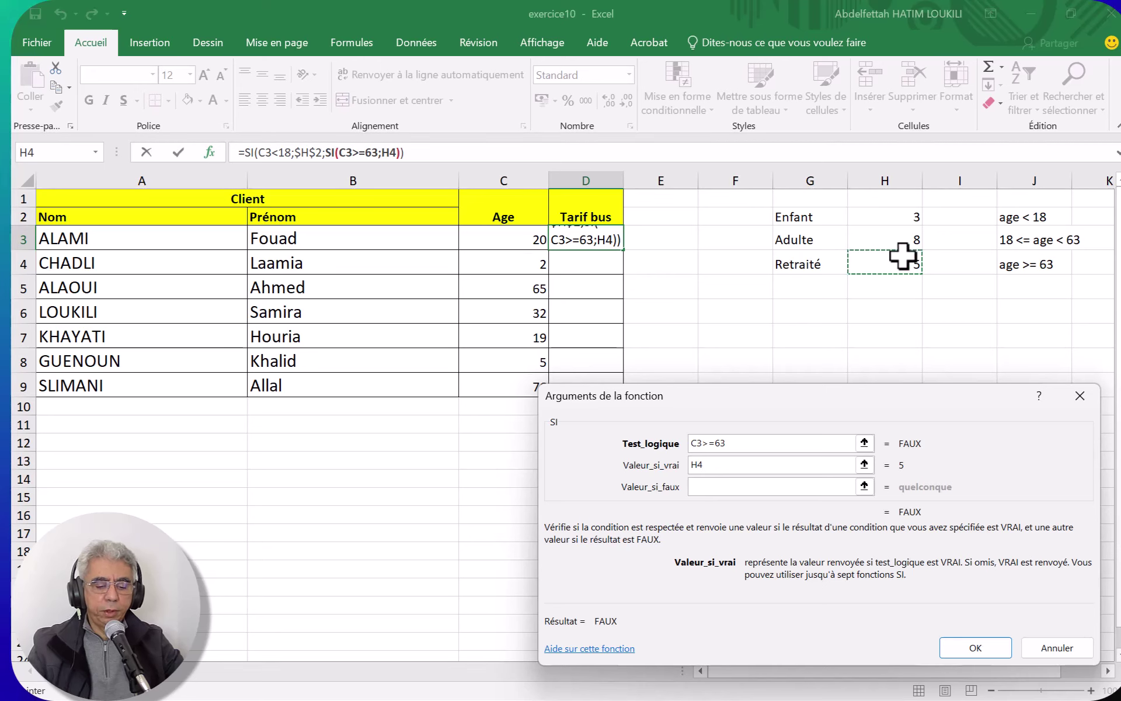
key("F4")
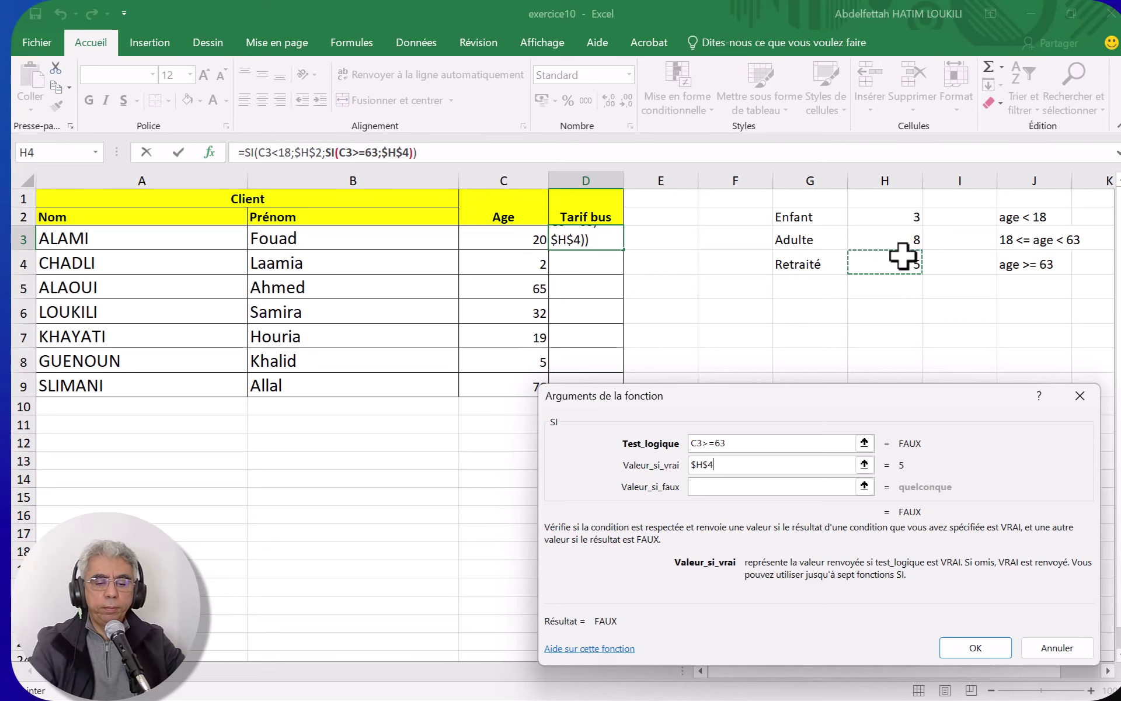
left_click(739, 488)
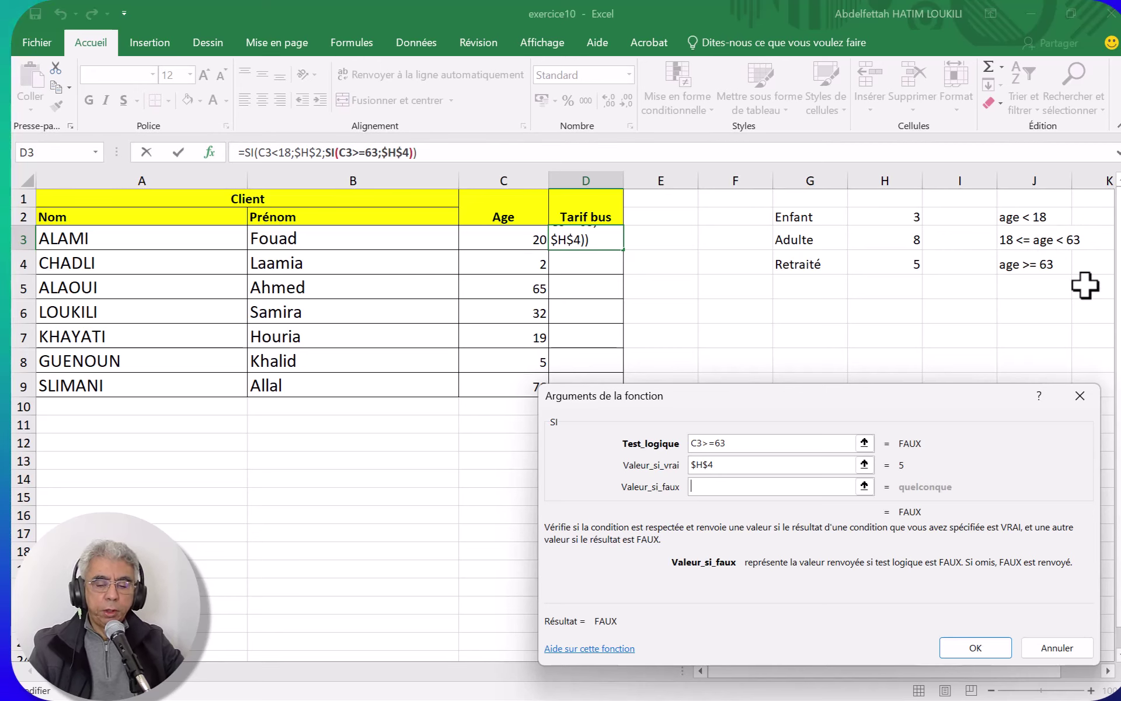
left_click(898, 239)
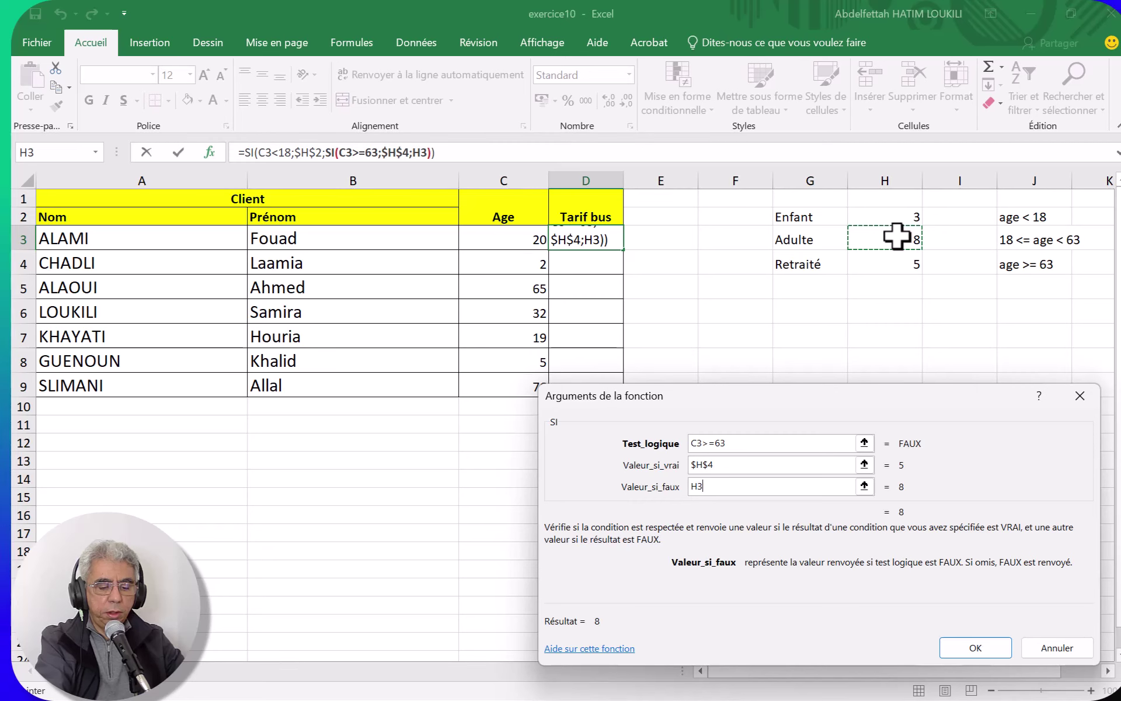
key("F4")
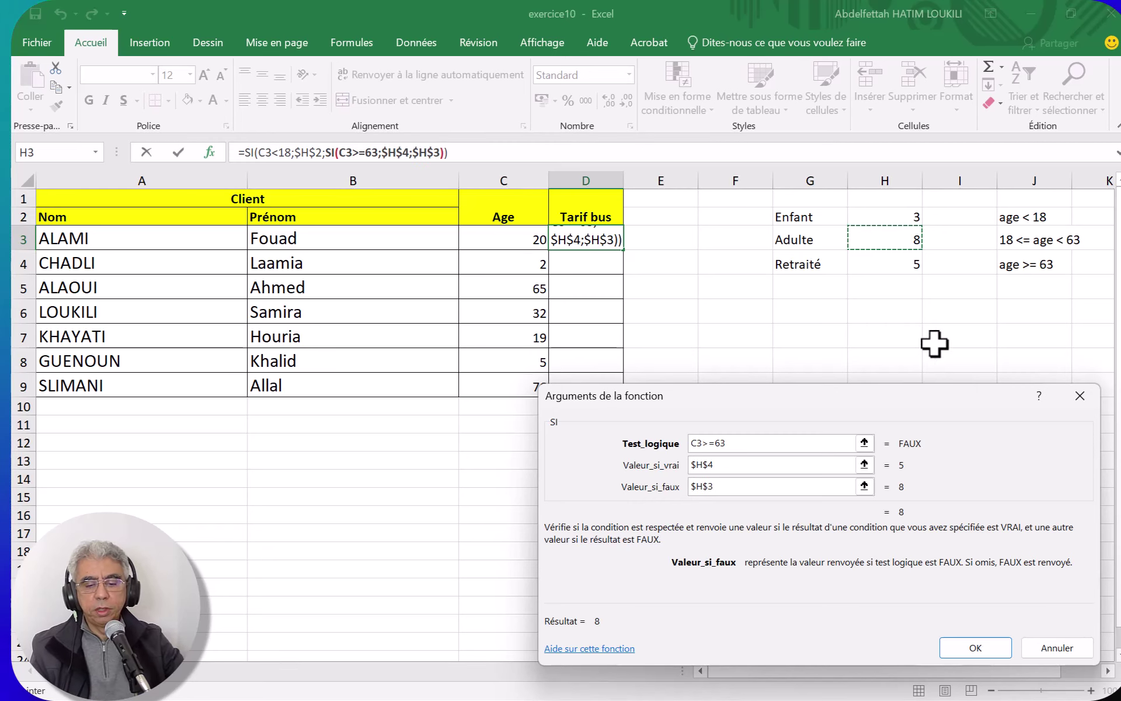
left_click(975, 647)
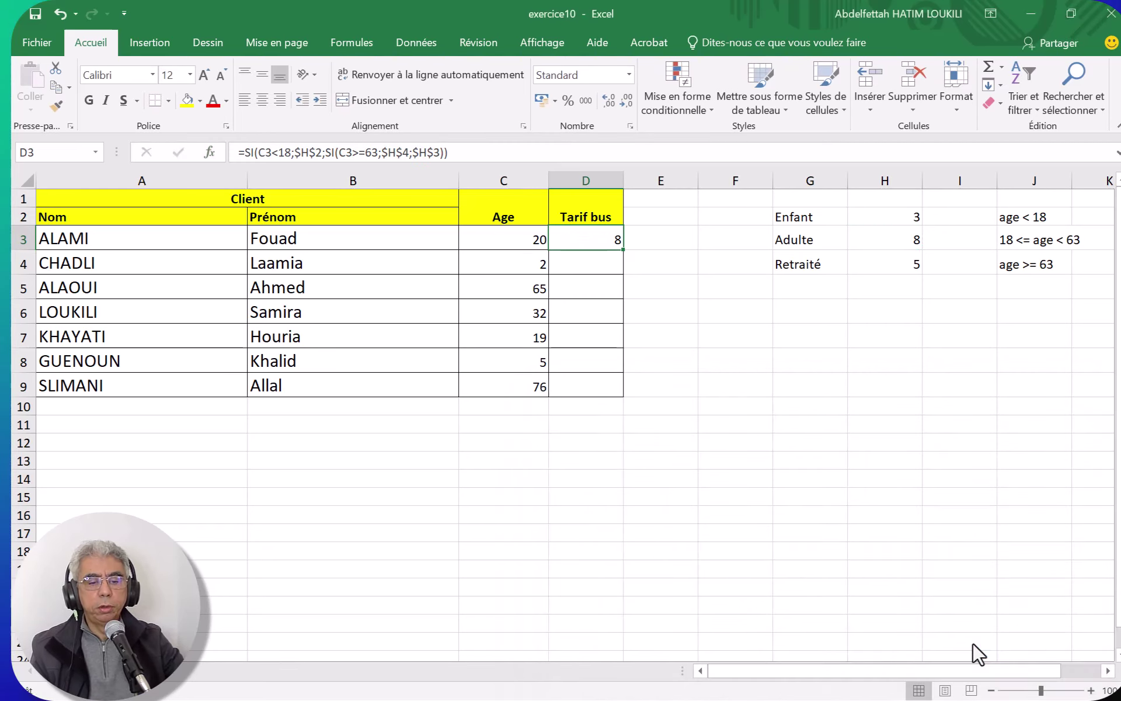
Step: Copy the absolute-reference fare formula from D3 down to D9
left_click_drag(625, 254, 625, 395)
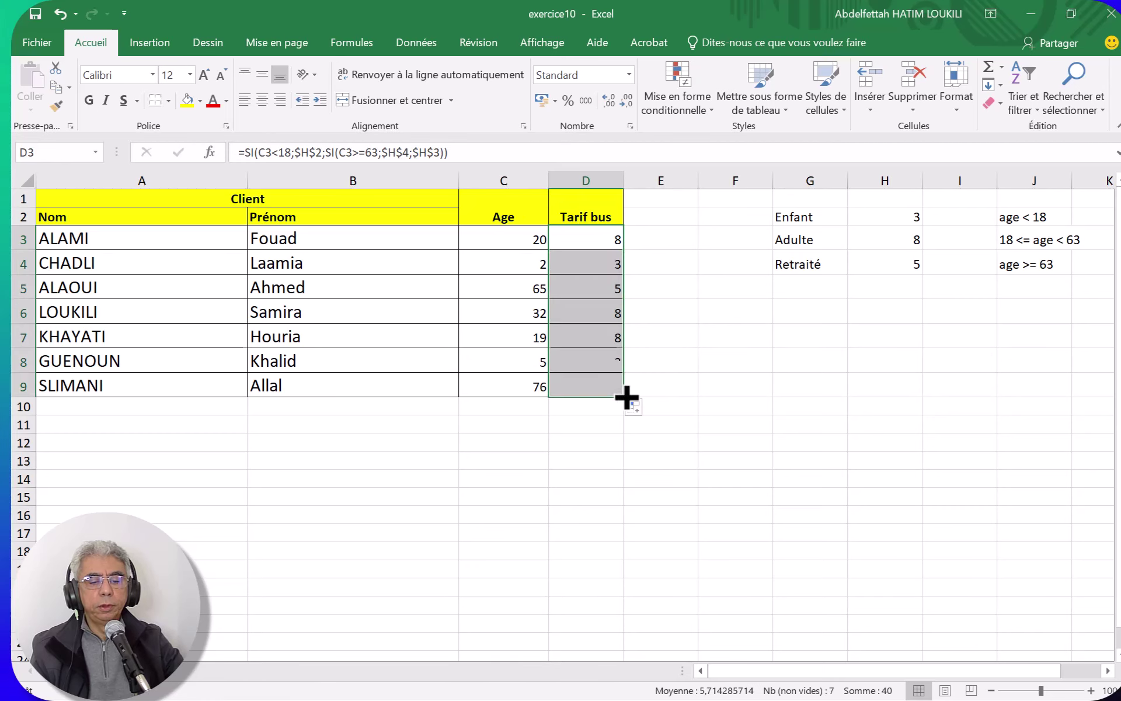
left_click(738, 388)
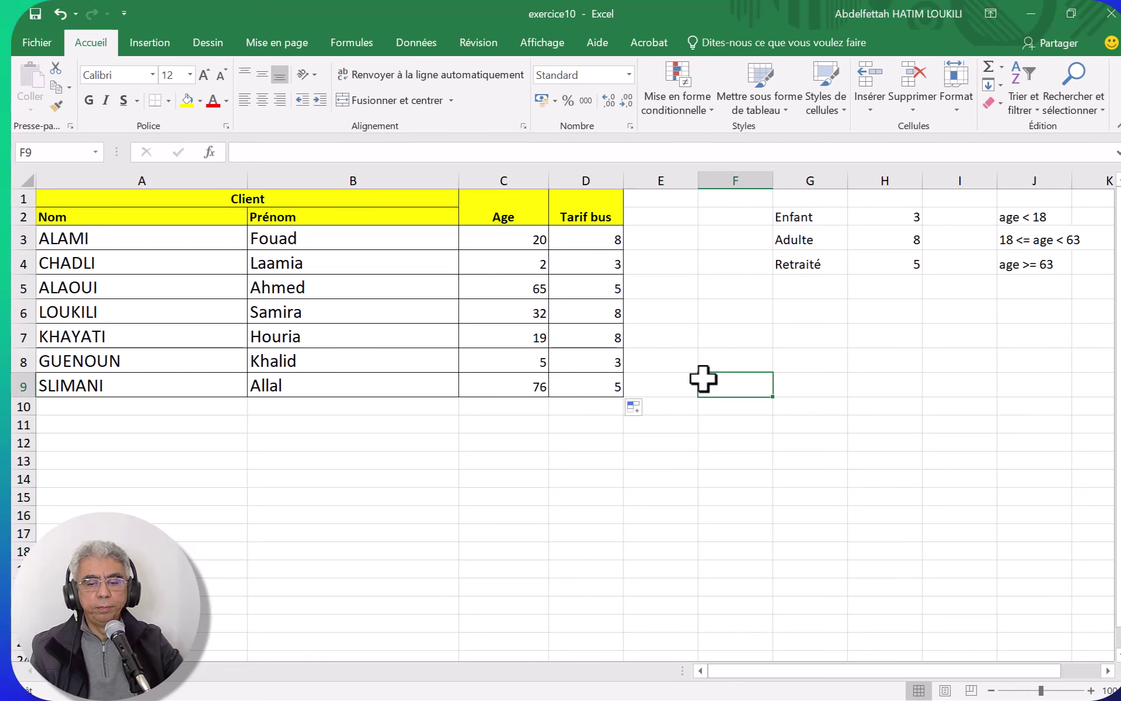
left_click(777, 312)
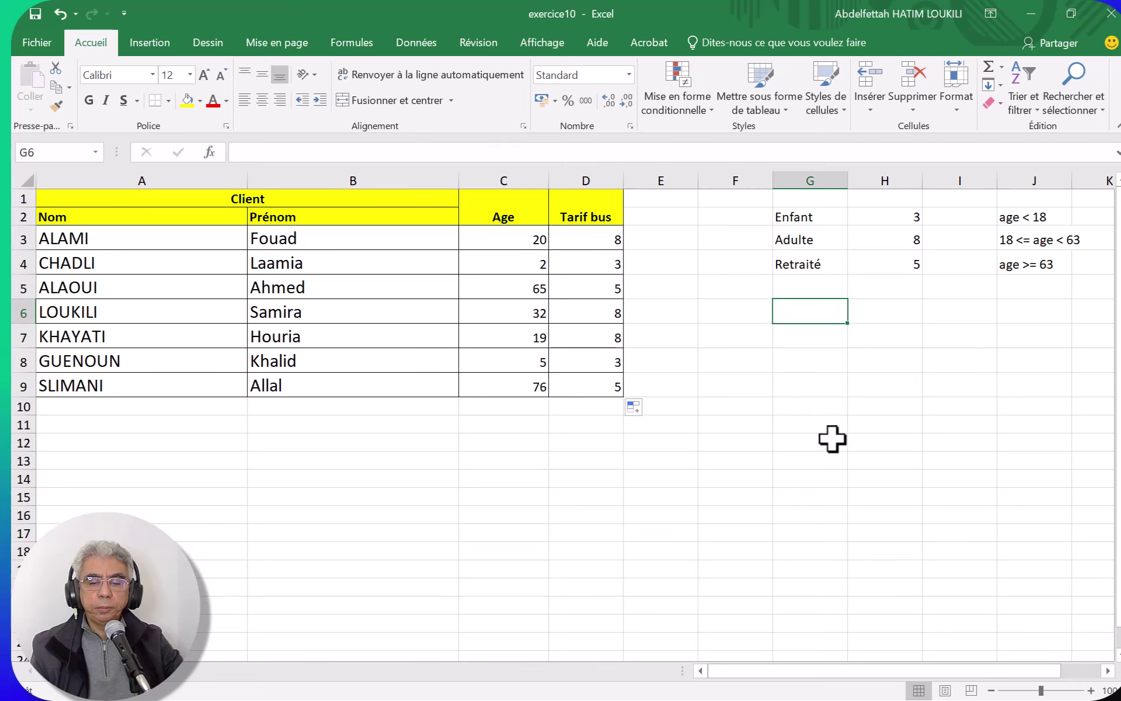
Step: Review the SI function arguments of the fare formula in D3, leaving the formula as it is
left_click(611, 239)
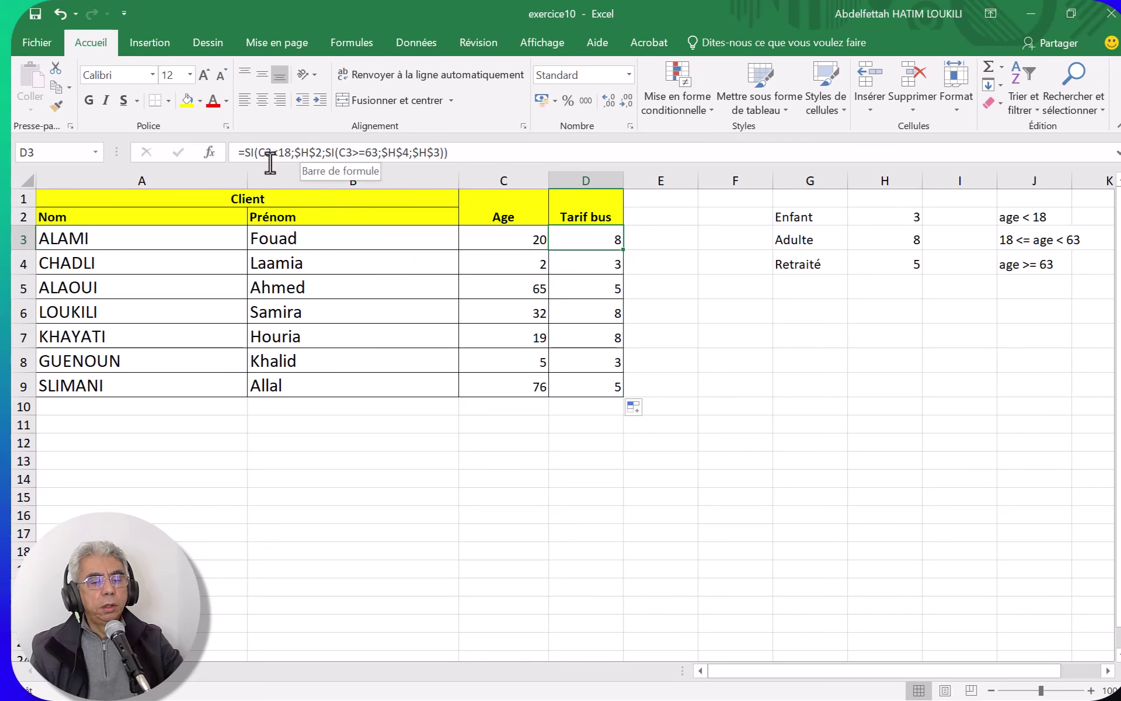
left_click(211, 154)
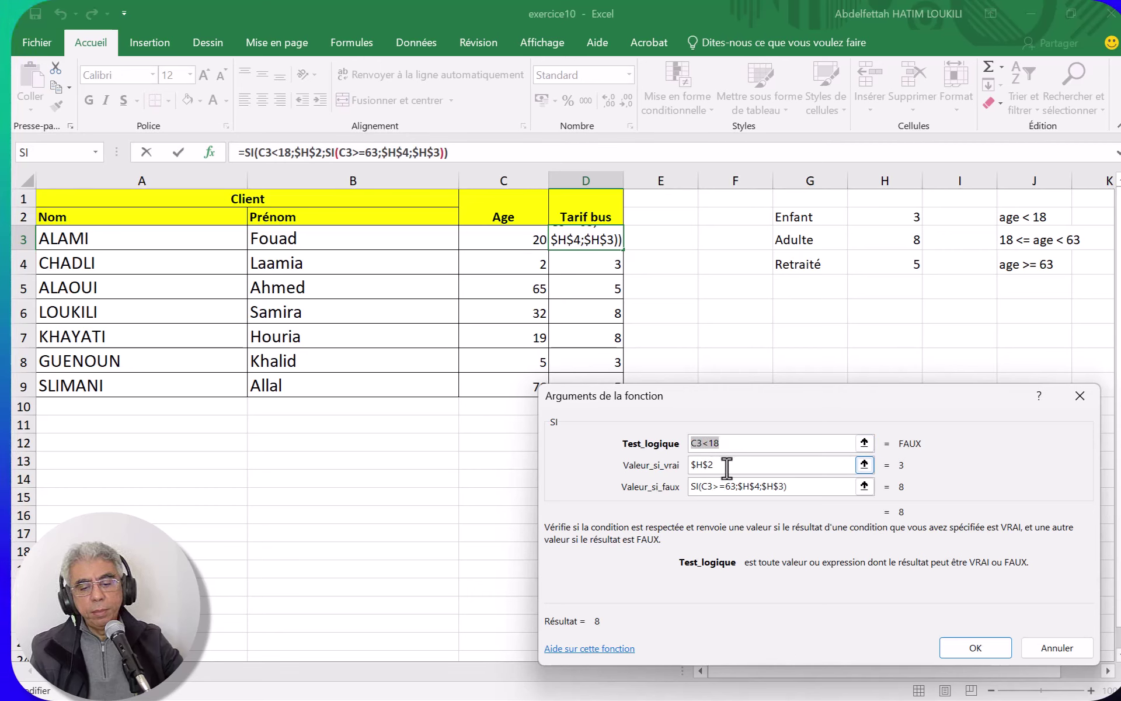
left_click(1058, 649)
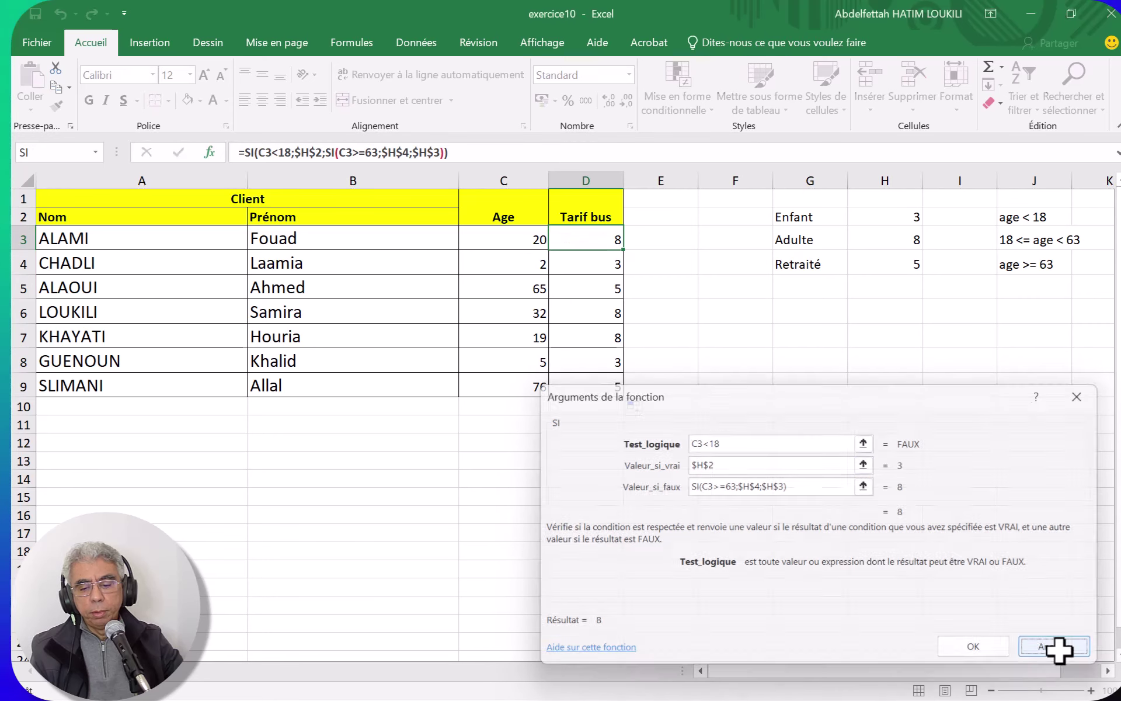
left_click(920, 408)
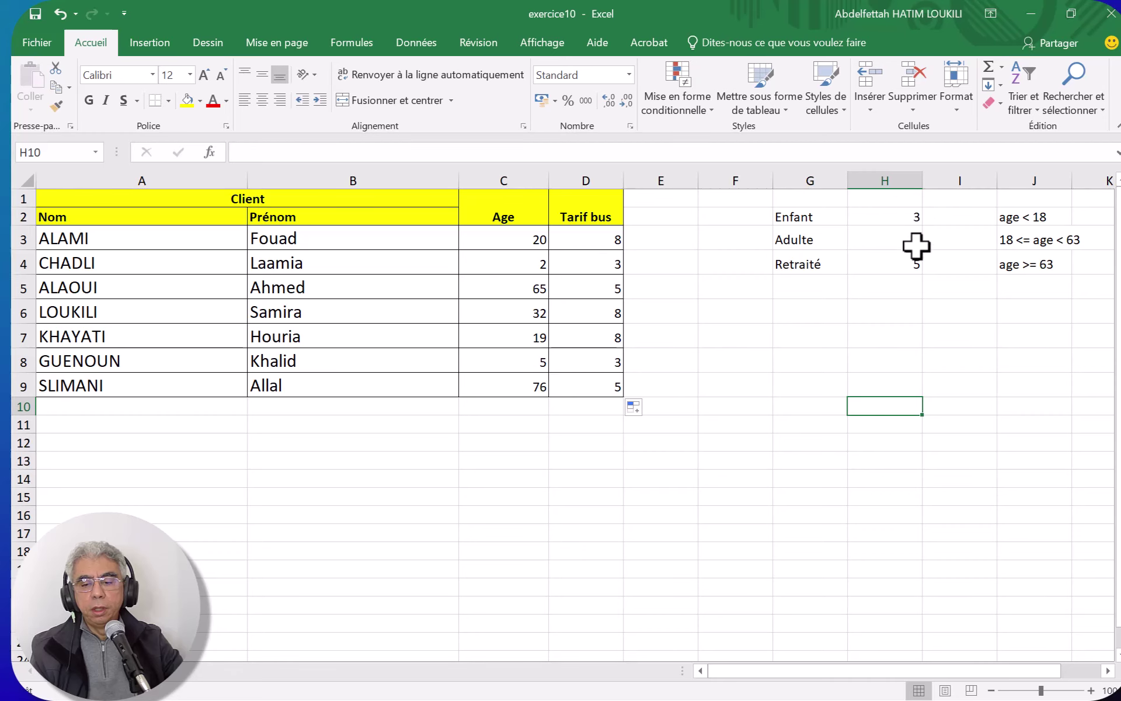
Step: Set the Enfant fare in H2 to 4 and the Adulte fare in H3 to 10
left_click(901, 220)
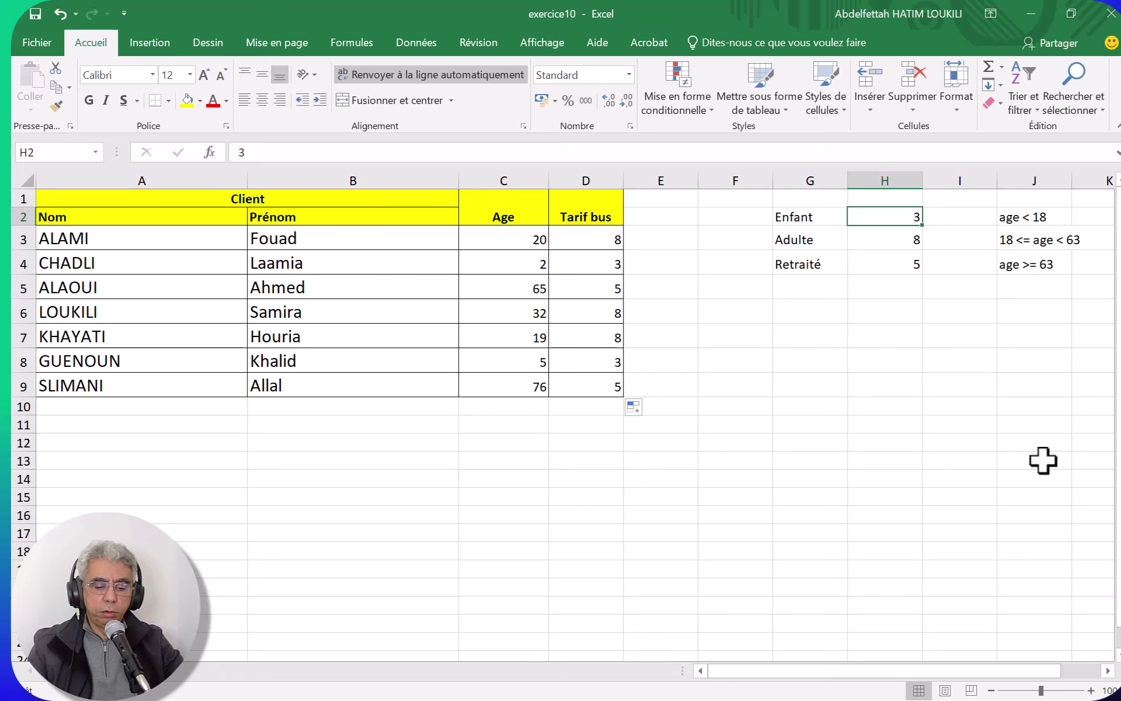
type("4")
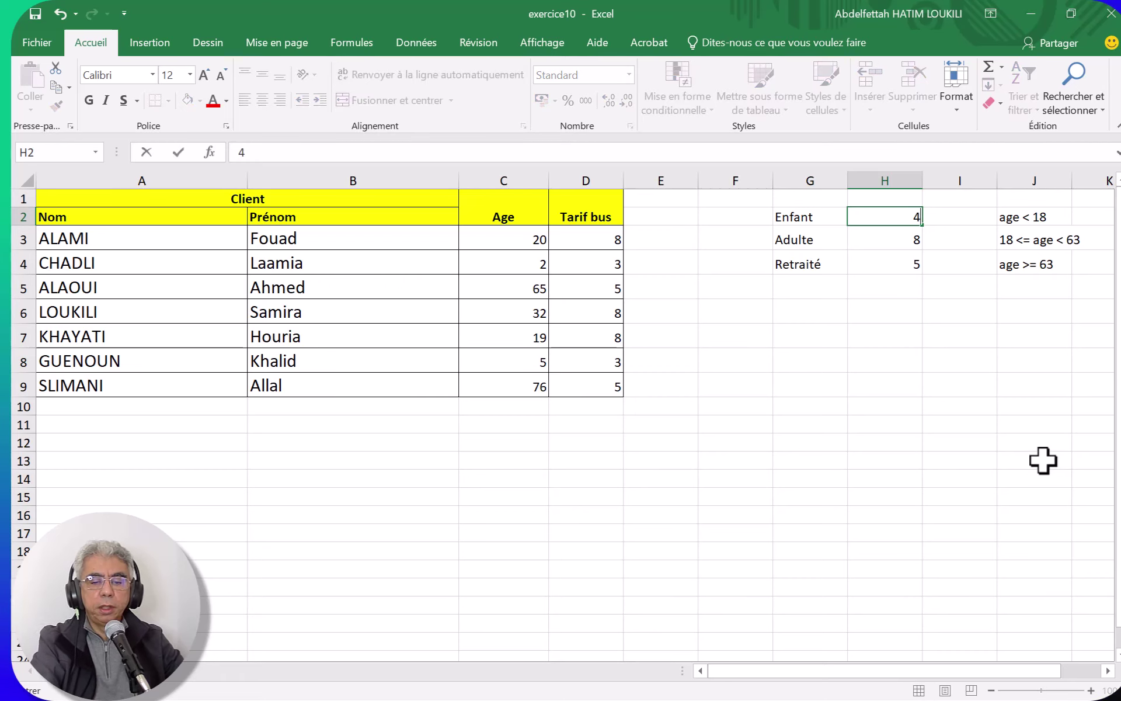
key("Return")
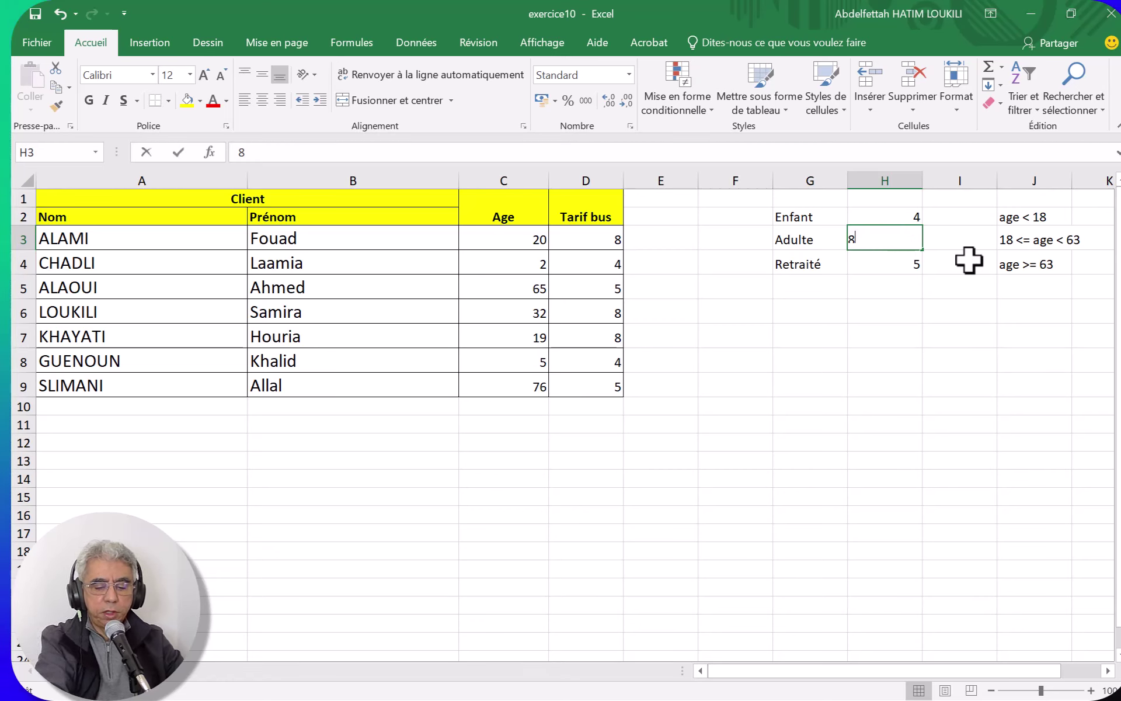
type("10")
key("Return")
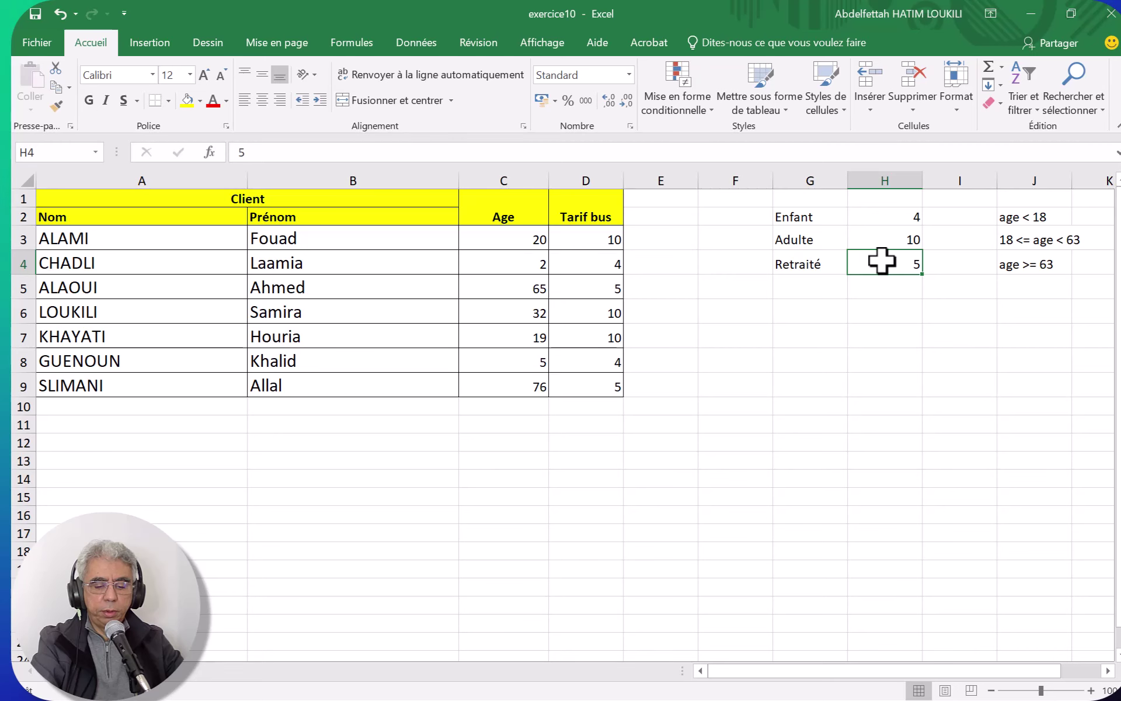
Step: Set the Retraité fare in H4 to 6
type("5")
key("BackSpace")
type("6")
key("Return")
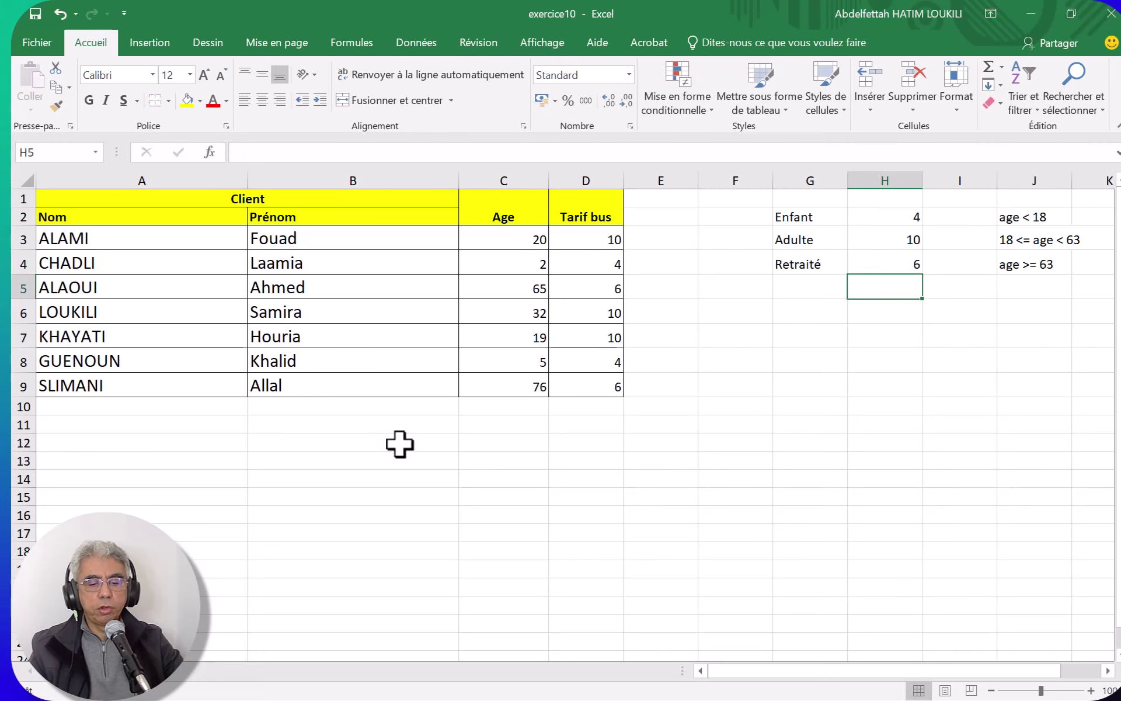